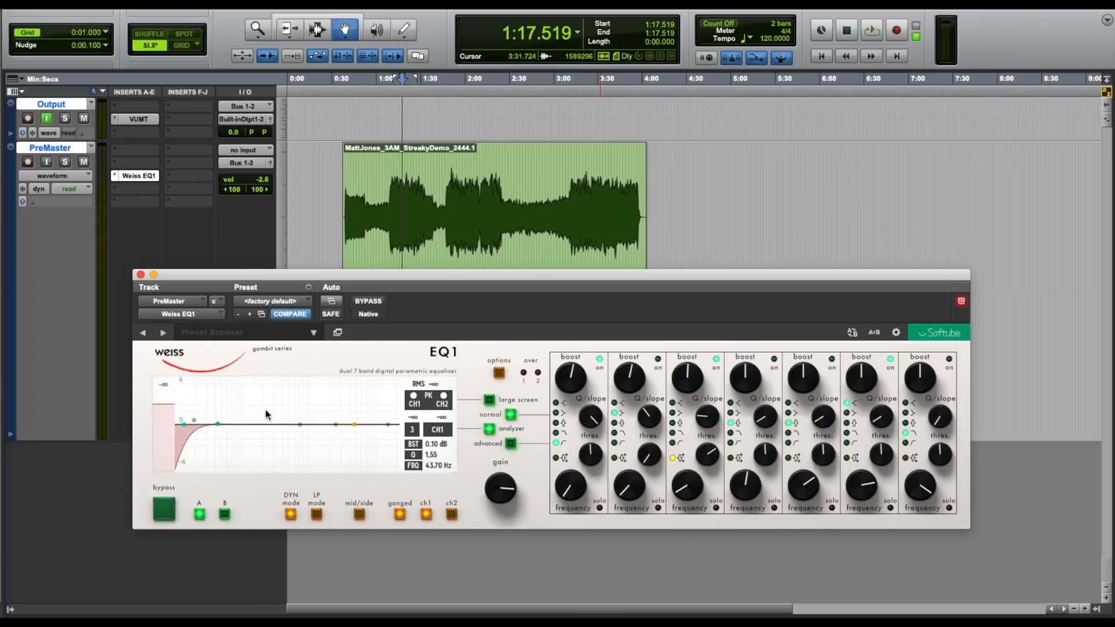
# Switch the EQ to linear-phase (LP) mode, comparing it with dynamic (DYN) mode.
pyautogui.click(316, 514)
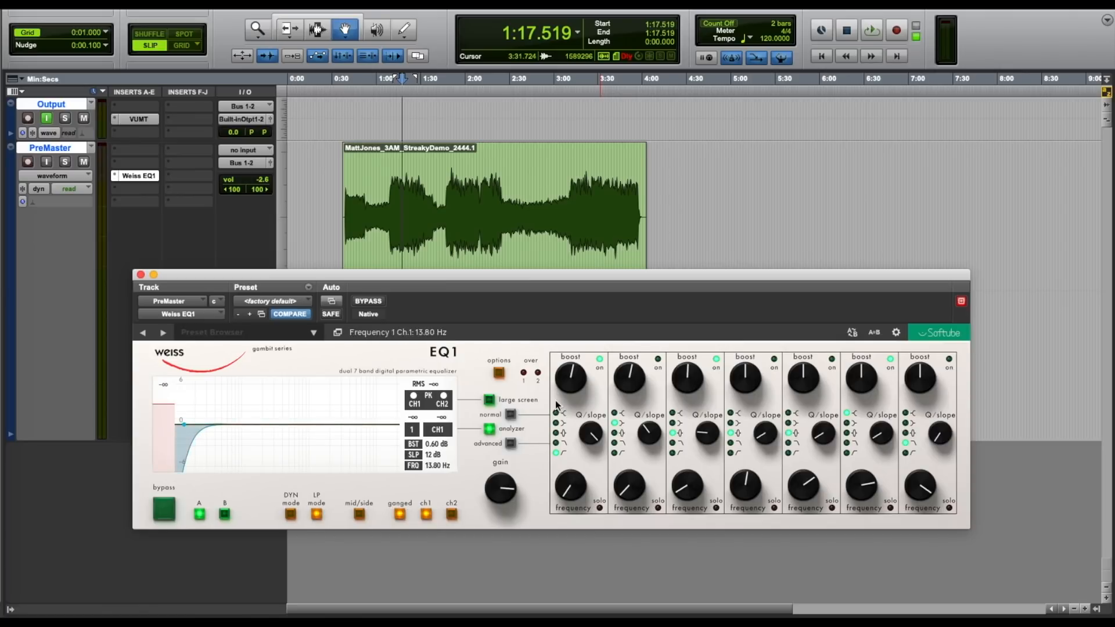
pyautogui.click(290, 514)
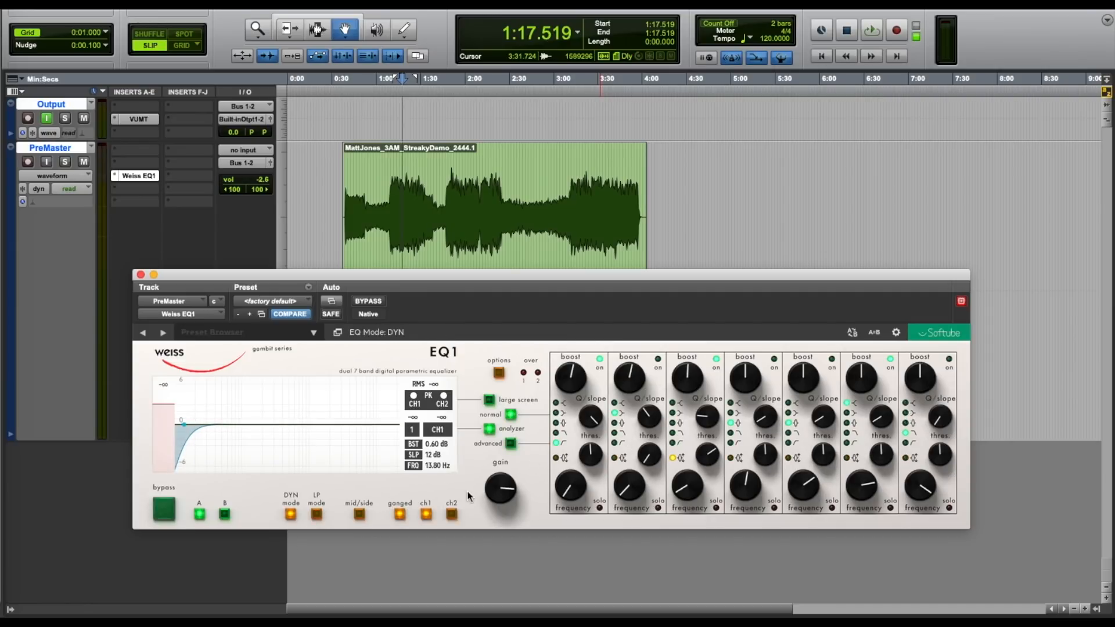
pyautogui.click(307, 515)
# Turn on mid/side mode, disable channel ganging and select channel 1 for editing.
pyautogui.click(360, 515)
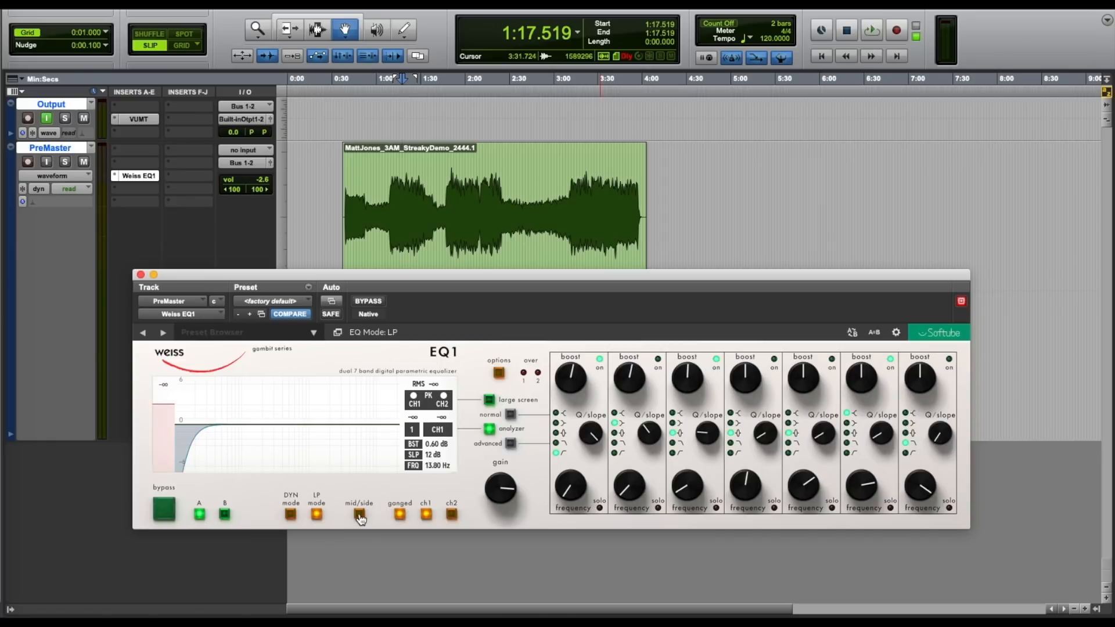
pyautogui.click(360, 516)
pyautogui.click(360, 516)
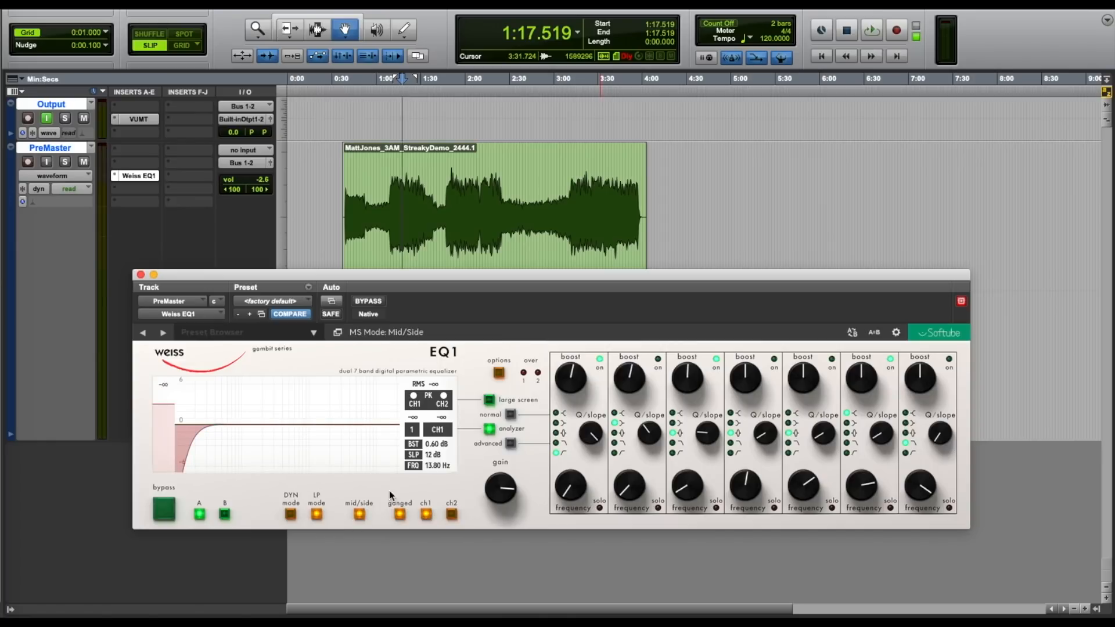
pyautogui.click(397, 515)
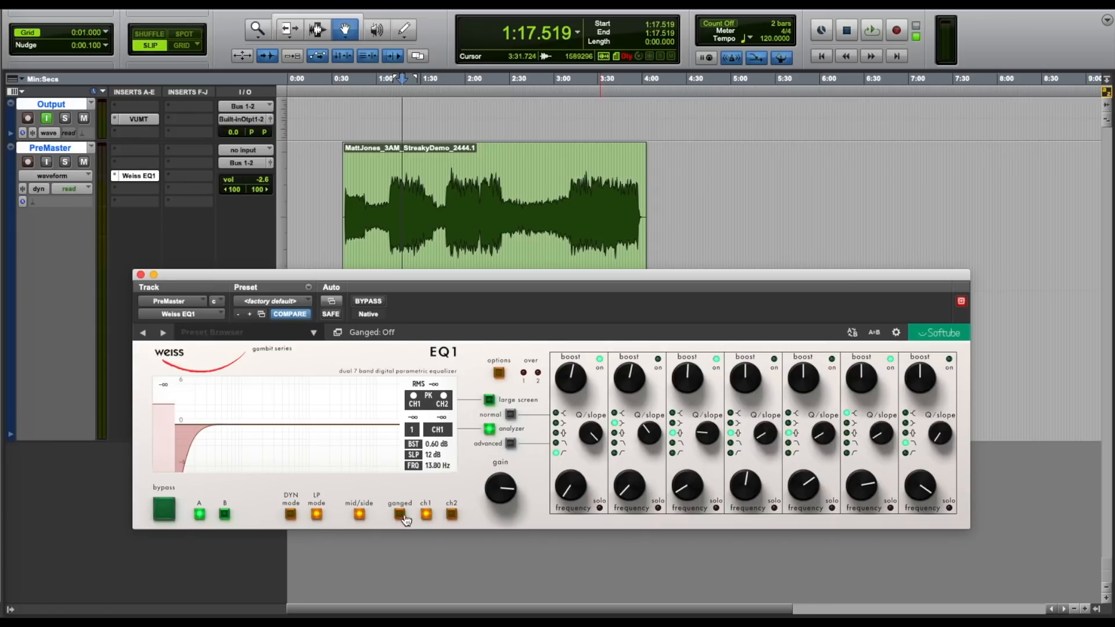
pyautogui.click(428, 514)
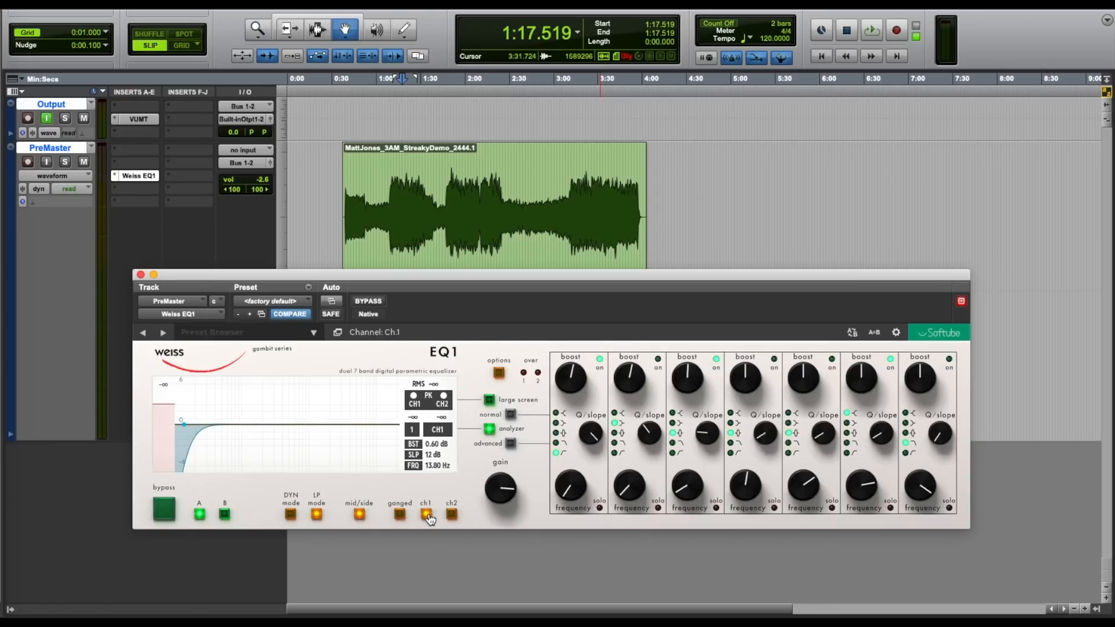
# Switch editing to channel 2, turn mid/side mode off and return to channel 1.
pyautogui.click(360, 515)
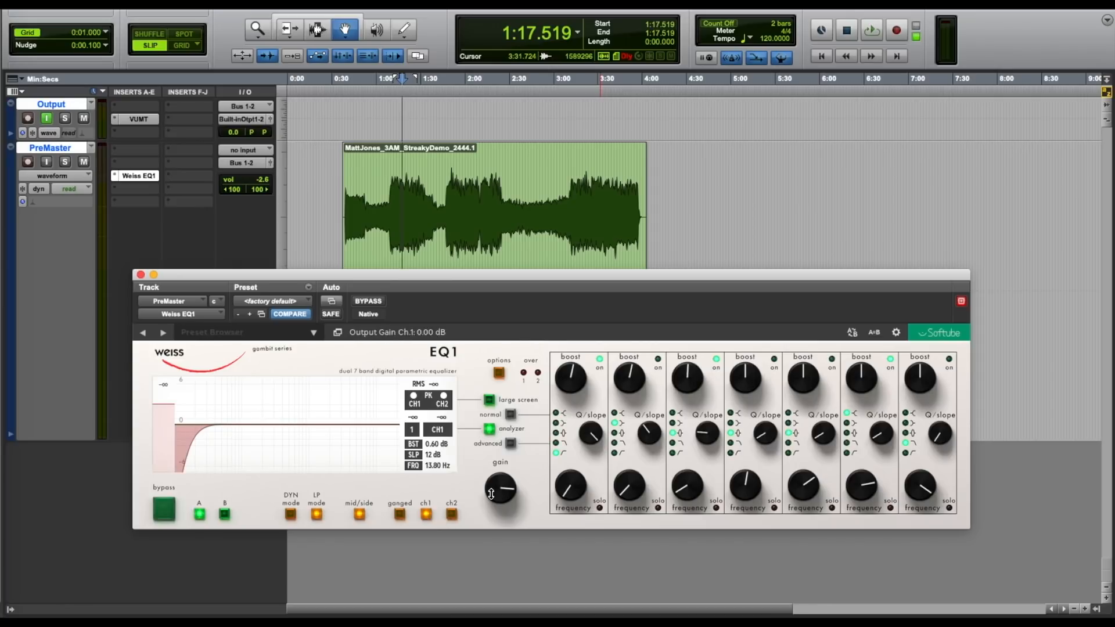
pyautogui.click(452, 516)
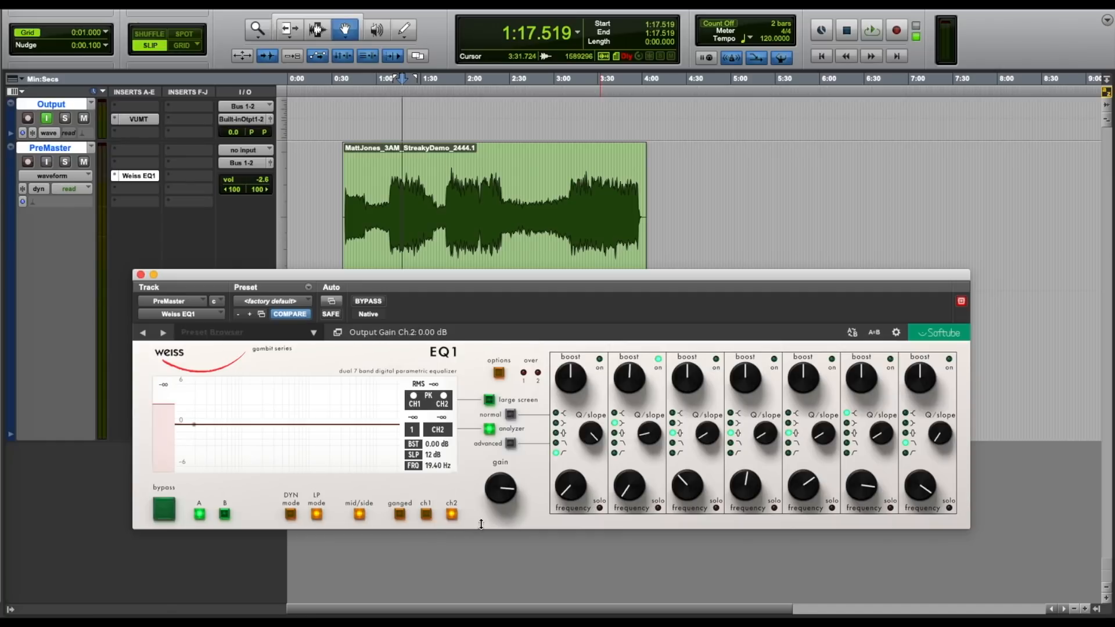
pyautogui.click(359, 516)
pyautogui.click(426, 515)
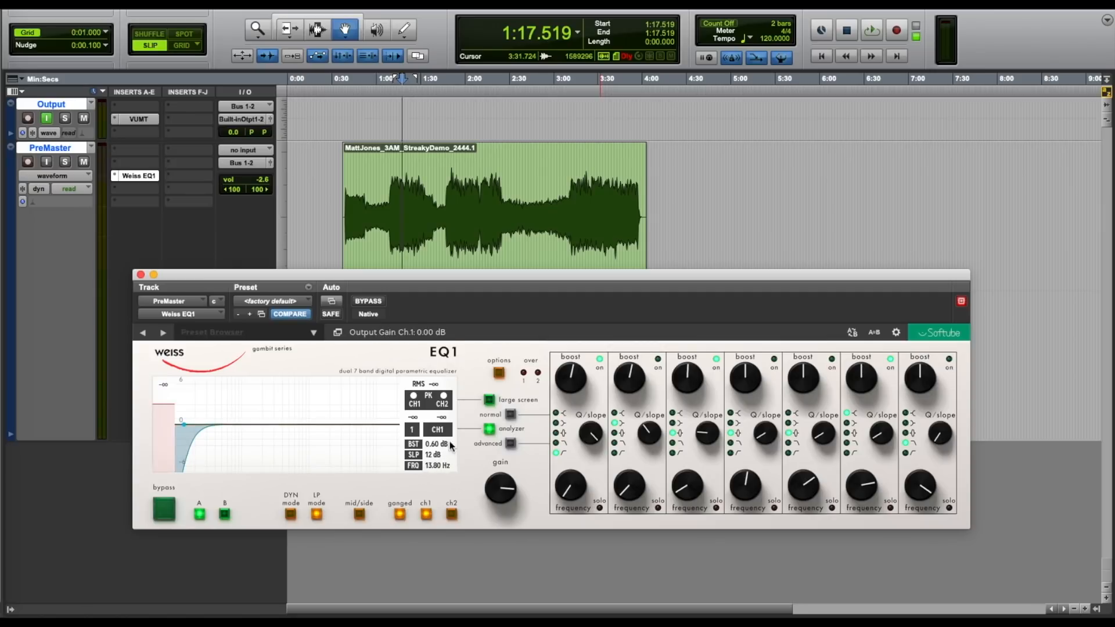
# Examine both pages of the EQ options, covering dithering, peak reset, copy, latency, meter and analyzer settings.
pyautogui.click(498, 374)
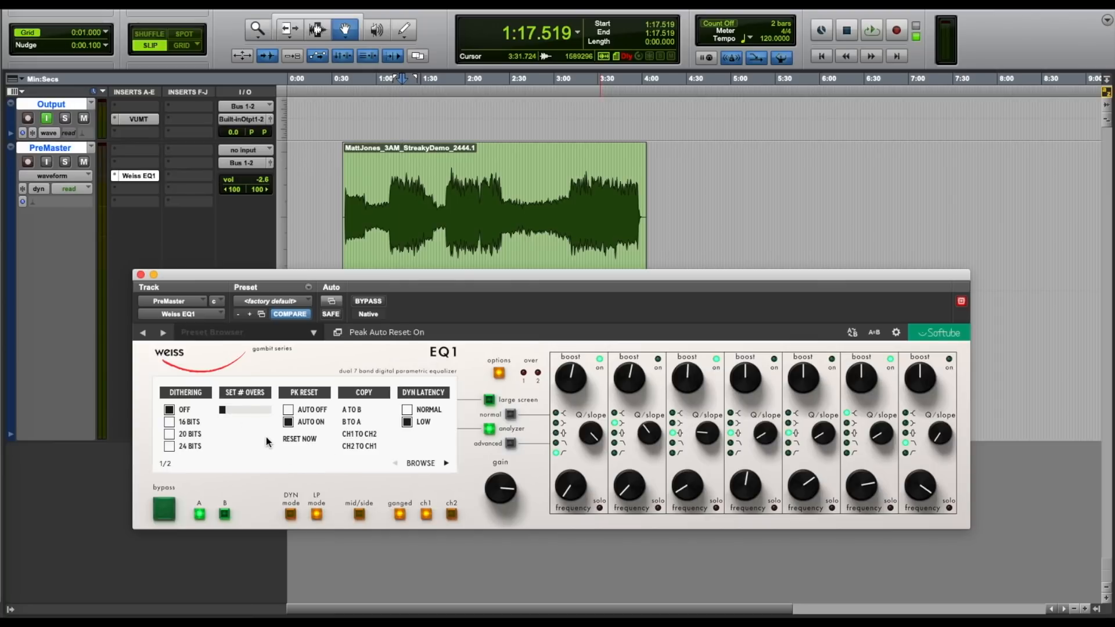
pyautogui.click(446, 463)
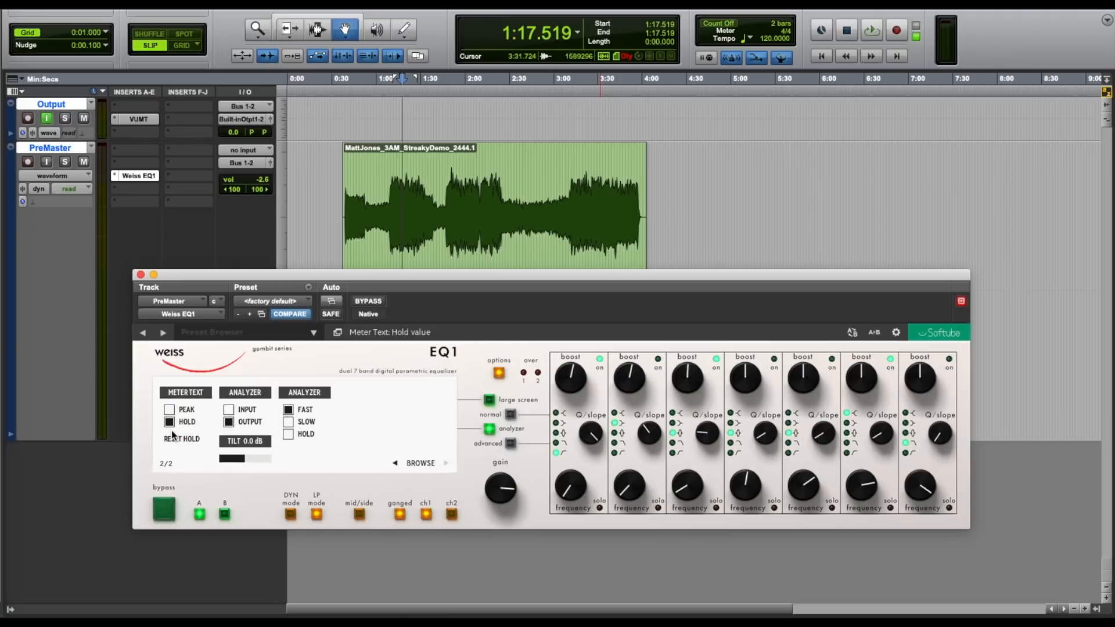
pyautogui.click(497, 374)
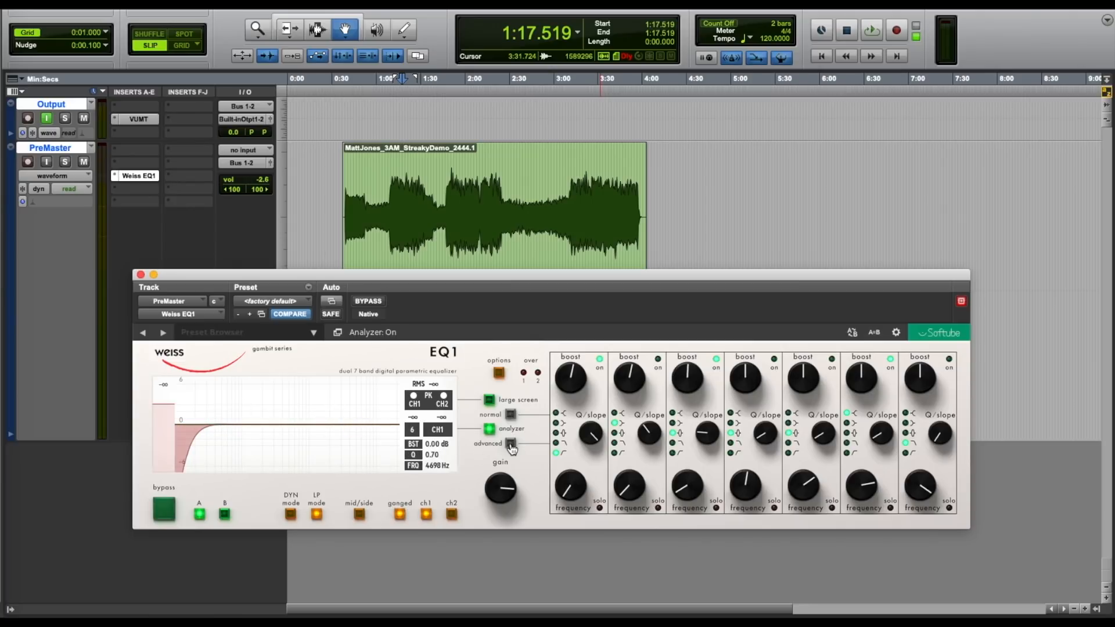
# Put the EQ in DYN mode and compare the advanced dynamic controls with the normal ones.
pyautogui.click(510, 443)
pyautogui.click(290, 514)
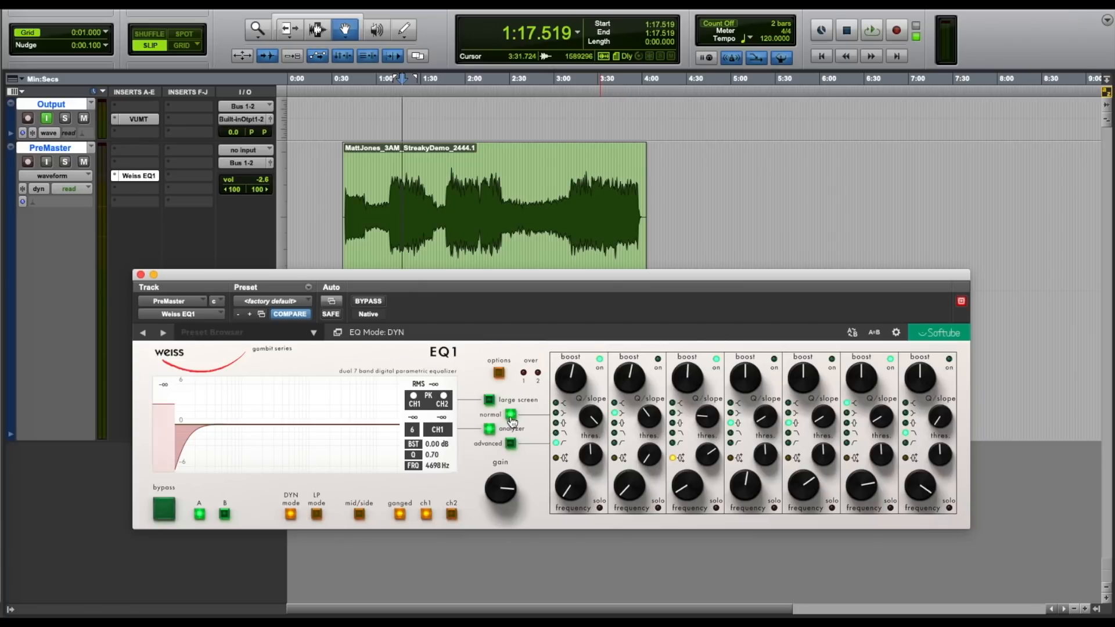
pyautogui.click(510, 443)
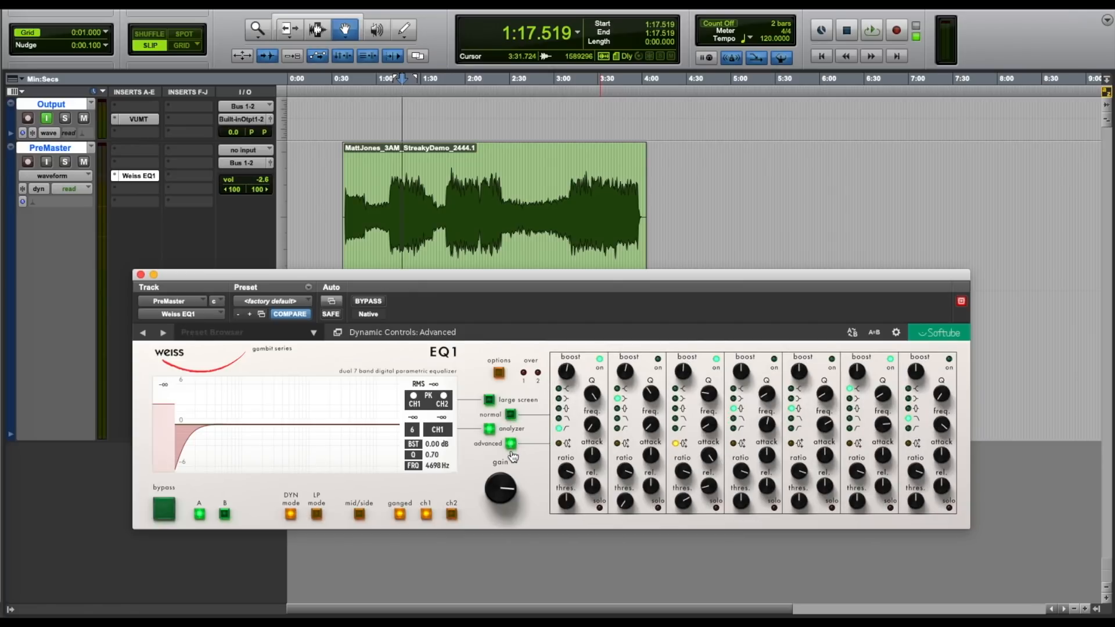
pyautogui.click(511, 414)
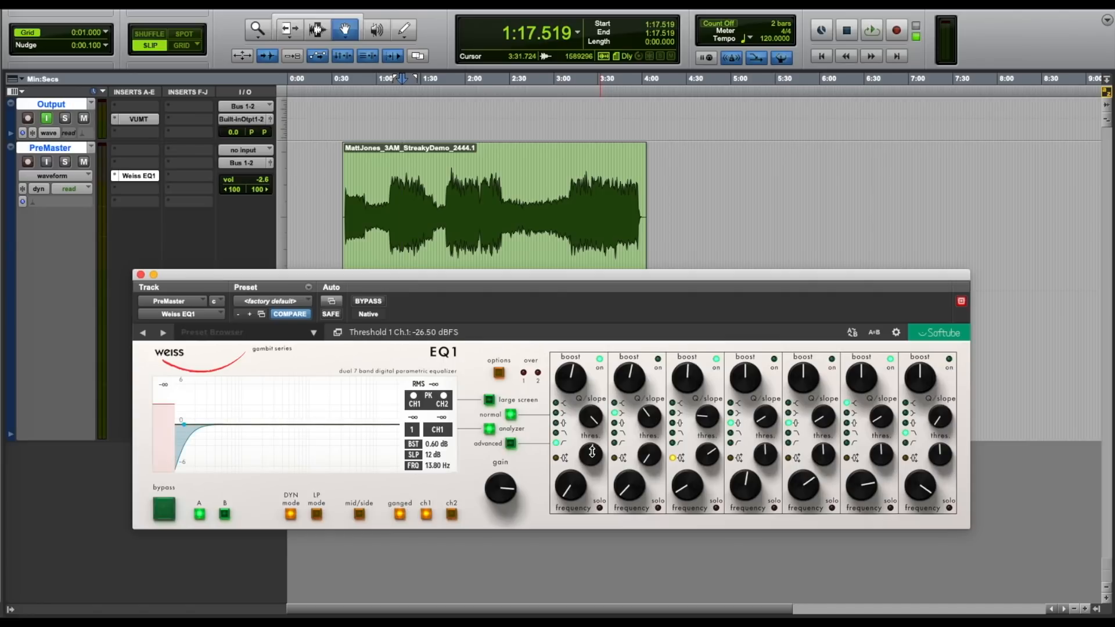
# Enable dynamic processing on band 1, set its threshold to -40.00 dBFS and show the advanced dynamic controls.
pyautogui.click(559, 459)
pyautogui.moveTo(582, 450); pyautogui.dragTo(572, 474)
pyautogui.click(510, 444)
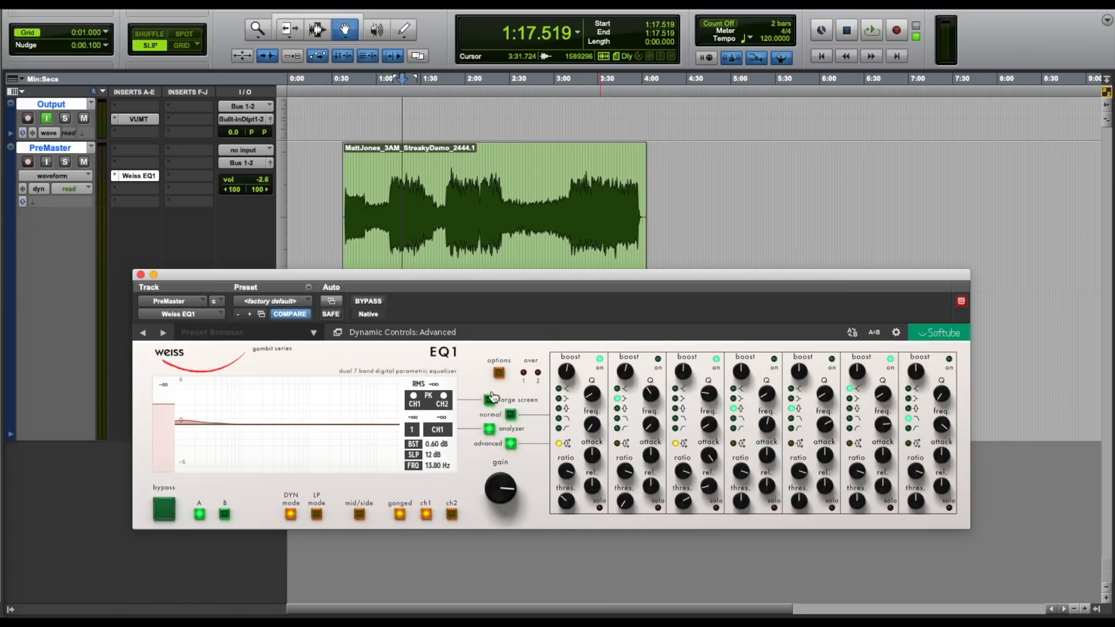
# Review the plug-in's graphics and value display settings, and preview the large-screen EQ view.
pyautogui.click(895, 332)
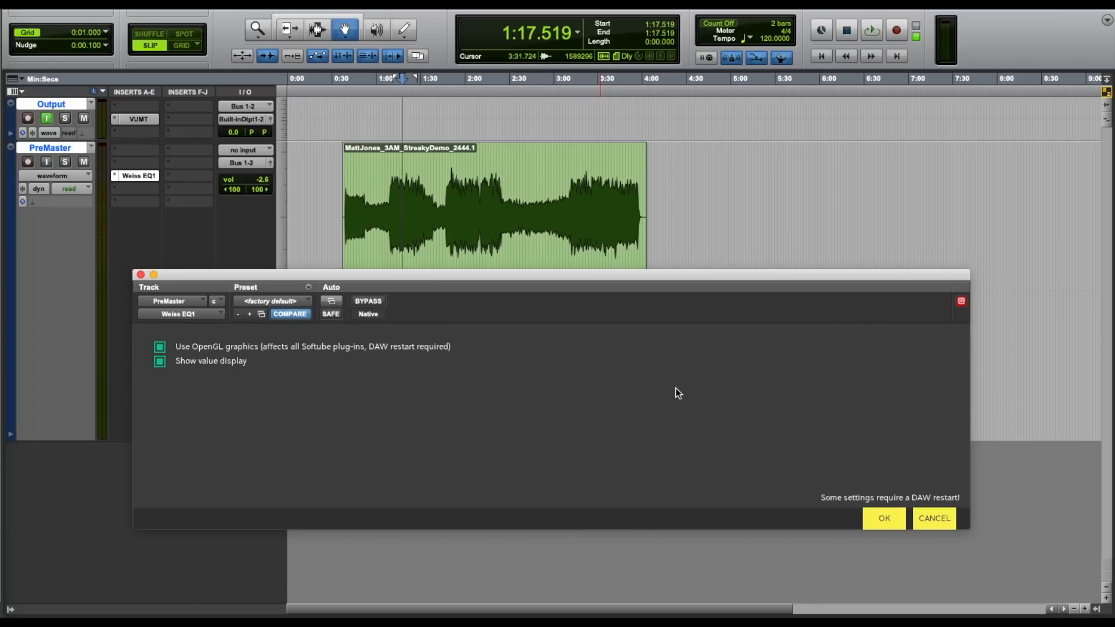
pyautogui.click(884, 518)
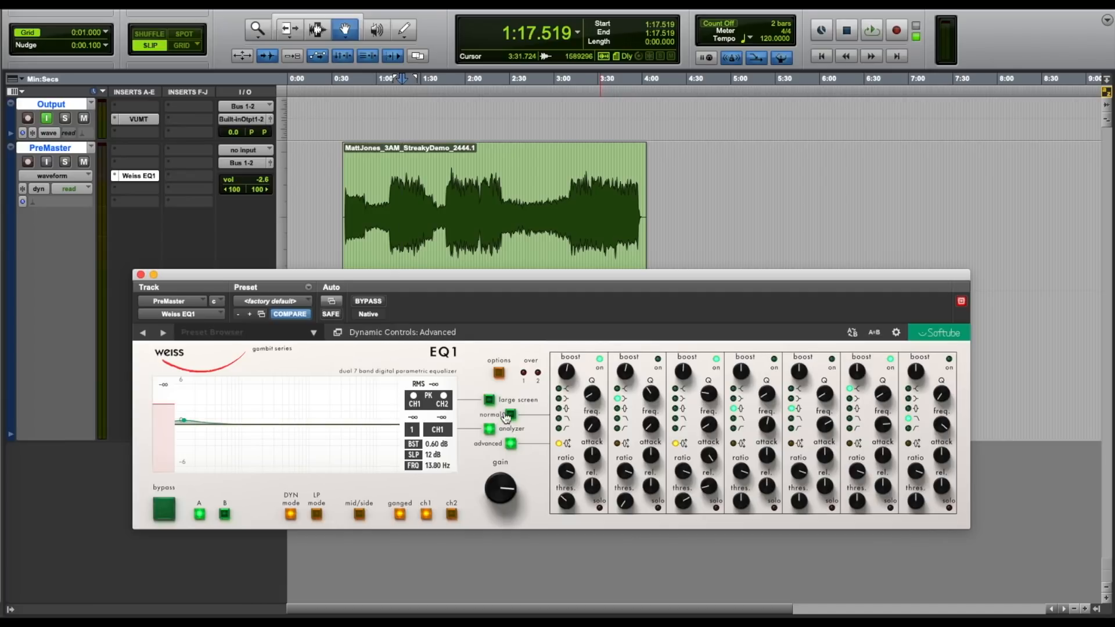
pyautogui.click(489, 405)
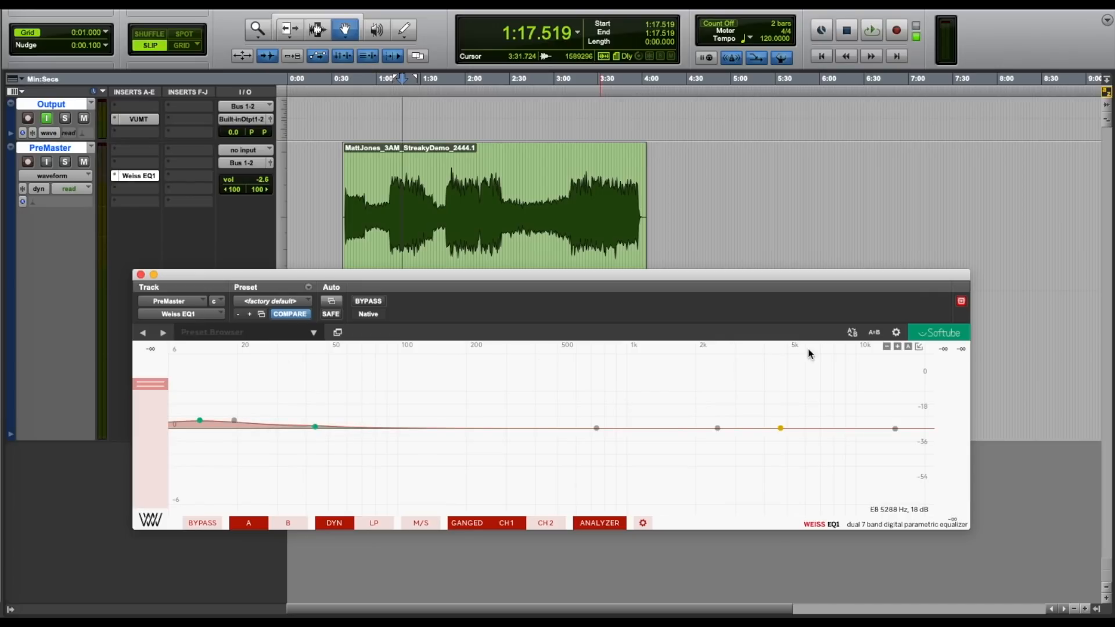
pyautogui.click(919, 346)
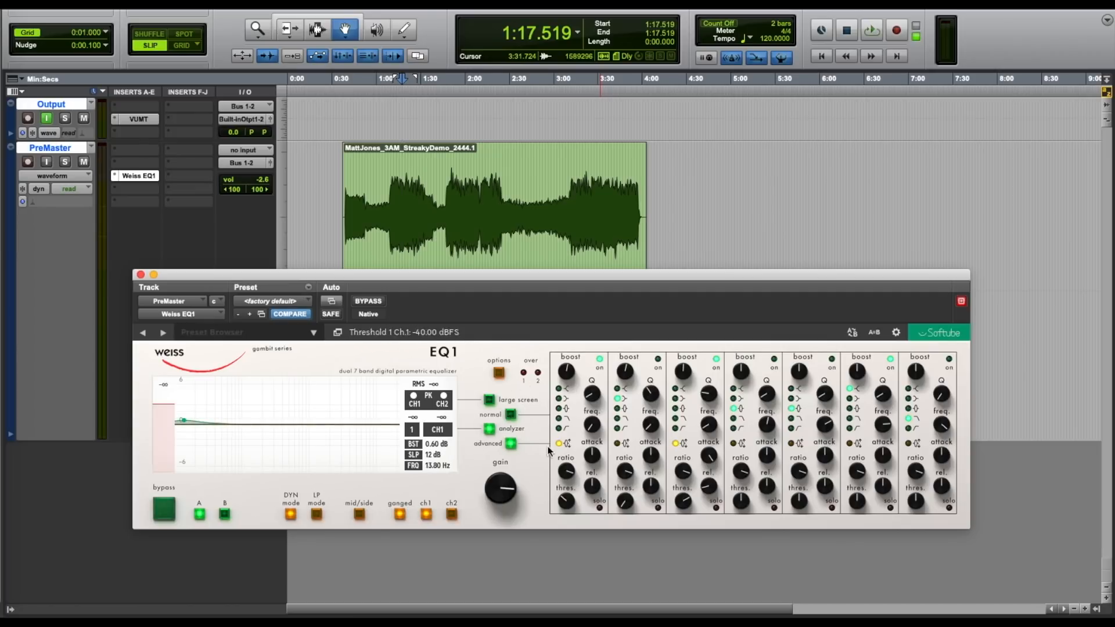
# Examine the large-screen view's bypass, analyzer and options controls, toggling each one, and return to the standard view.
pyautogui.click(488, 400)
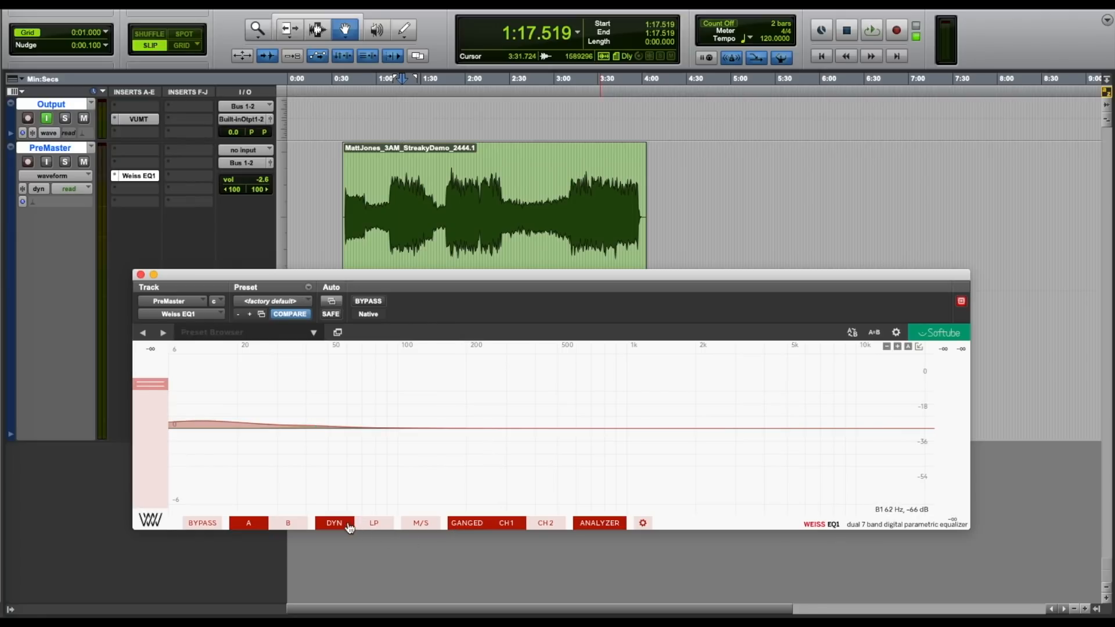
pyautogui.click(208, 524)
pyautogui.click(209, 524)
pyautogui.click(595, 525)
pyautogui.click(600, 526)
pyautogui.click(644, 524)
pyautogui.click(644, 524)
pyautogui.click(919, 347)
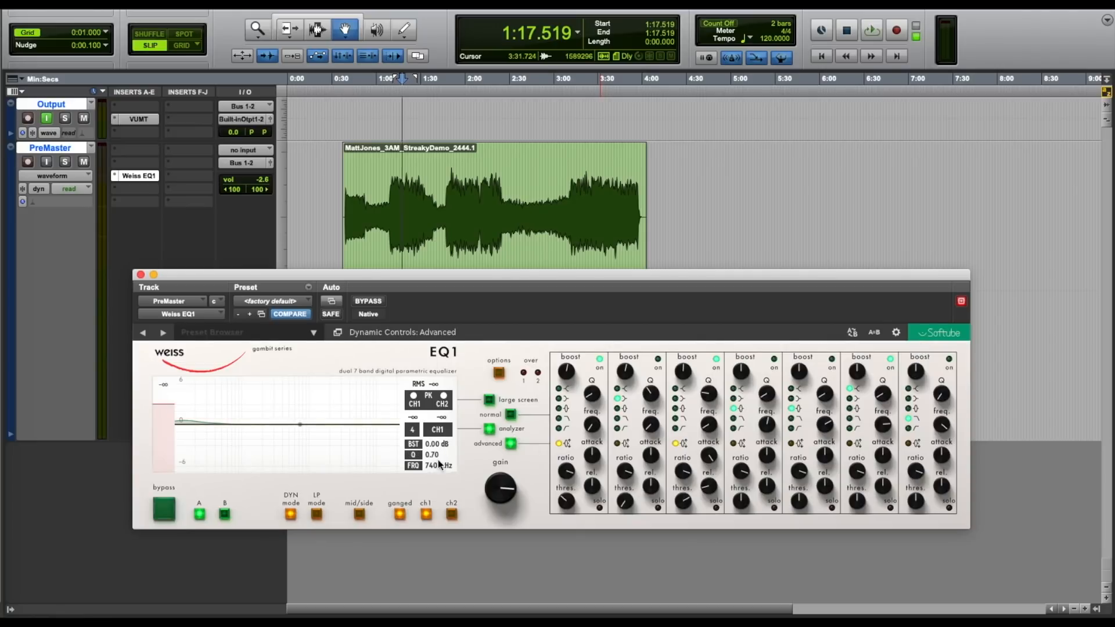
# Set band 3's boost to 0.00 dB in the large-screen view and play the track briefly from about 3:15.
pyautogui.click(367, 470)
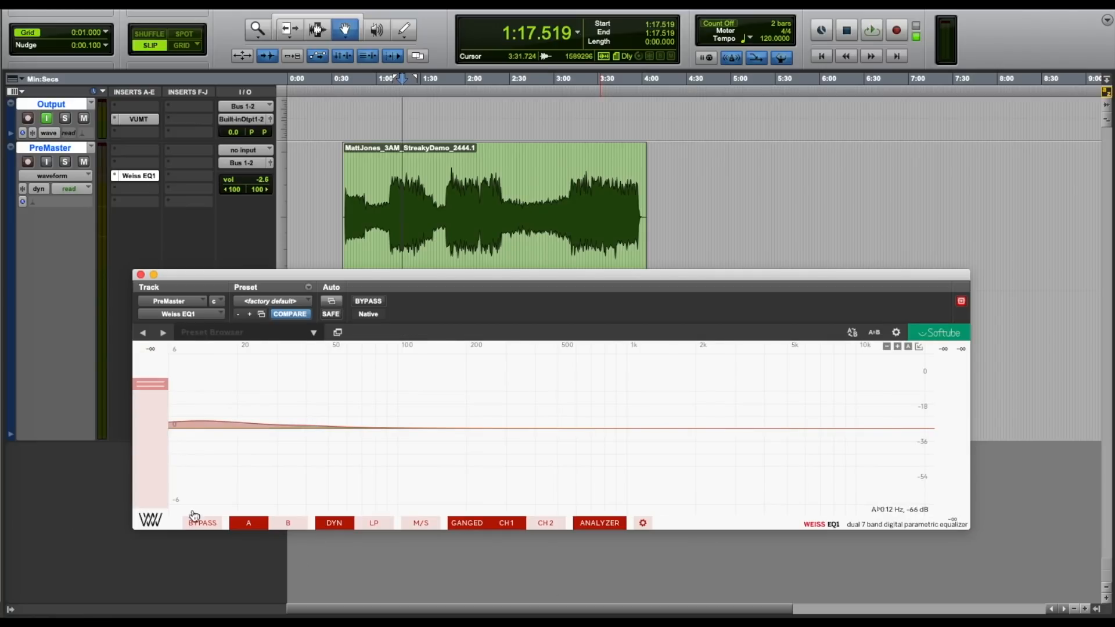
pyautogui.click(316, 428)
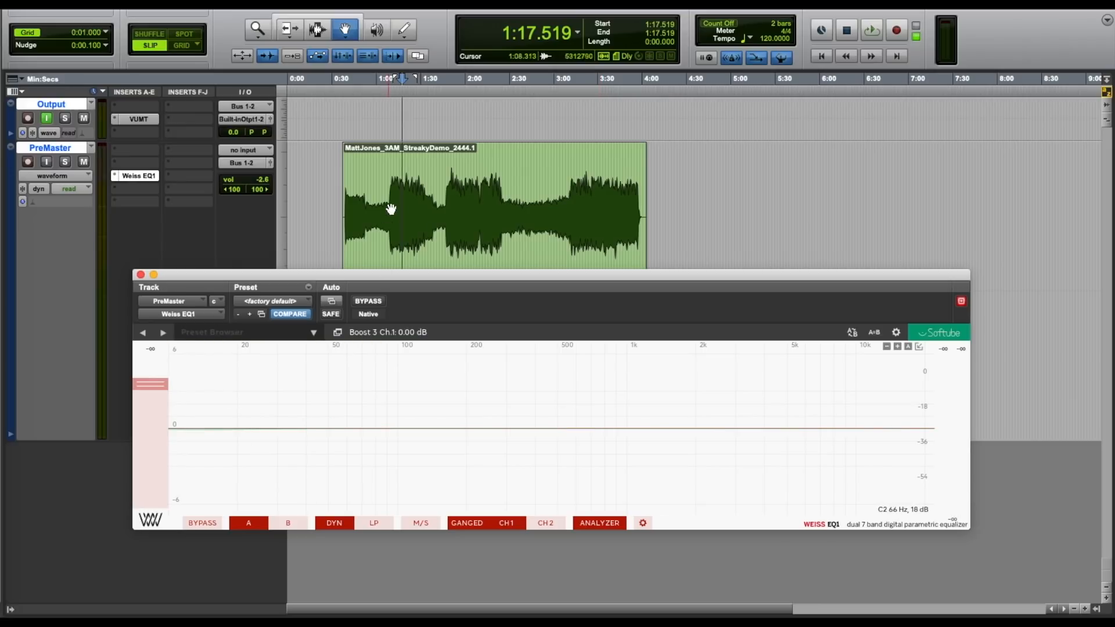
pyautogui.click(454, 93)
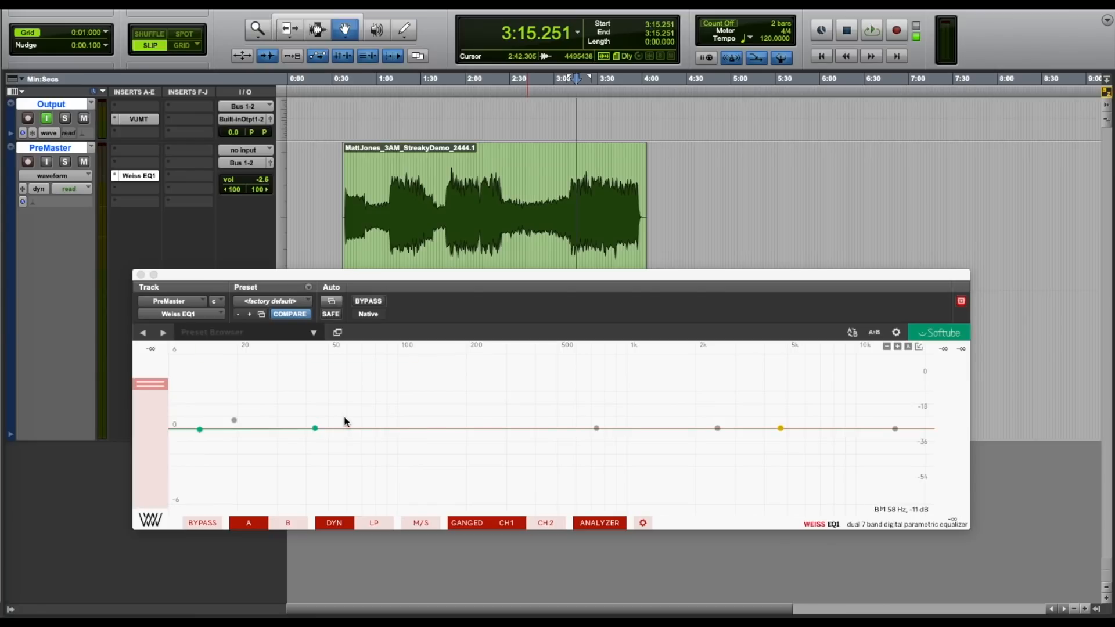
pyautogui.press('space')
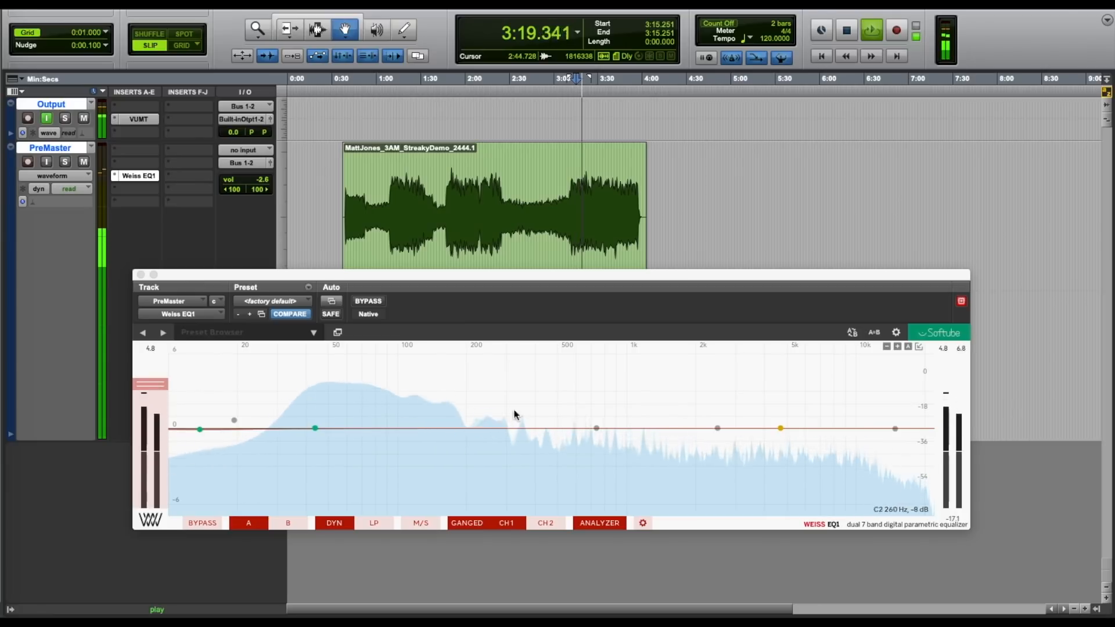
pyautogui.press('space')
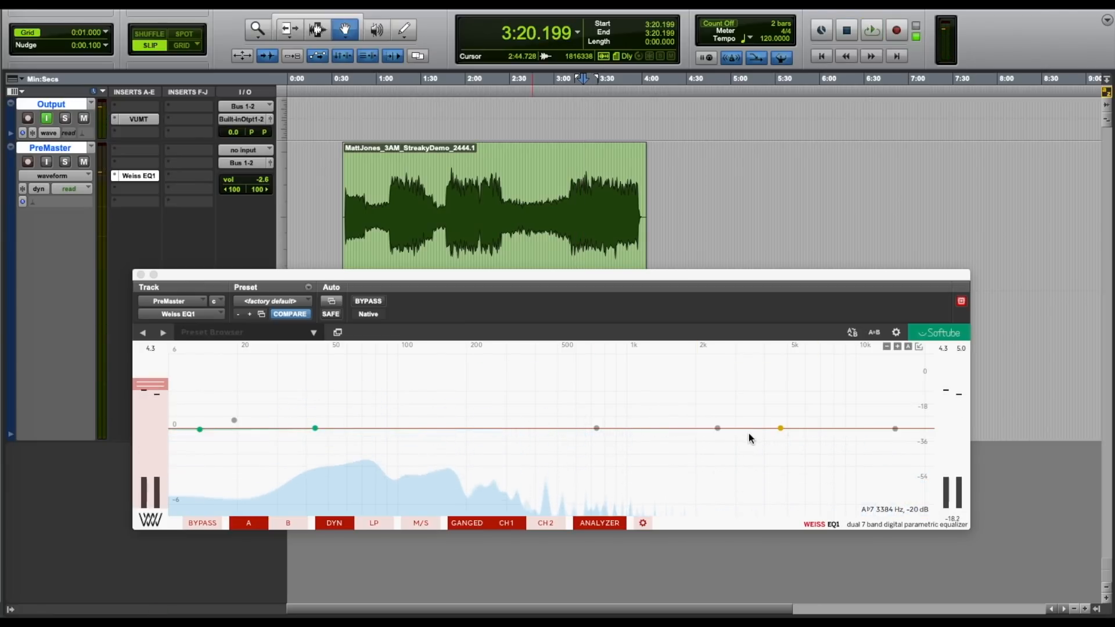
# Play the track from about 3:17 and raise band 3's boost to 1.20 dB.
pyautogui.moveTo(894, 431)
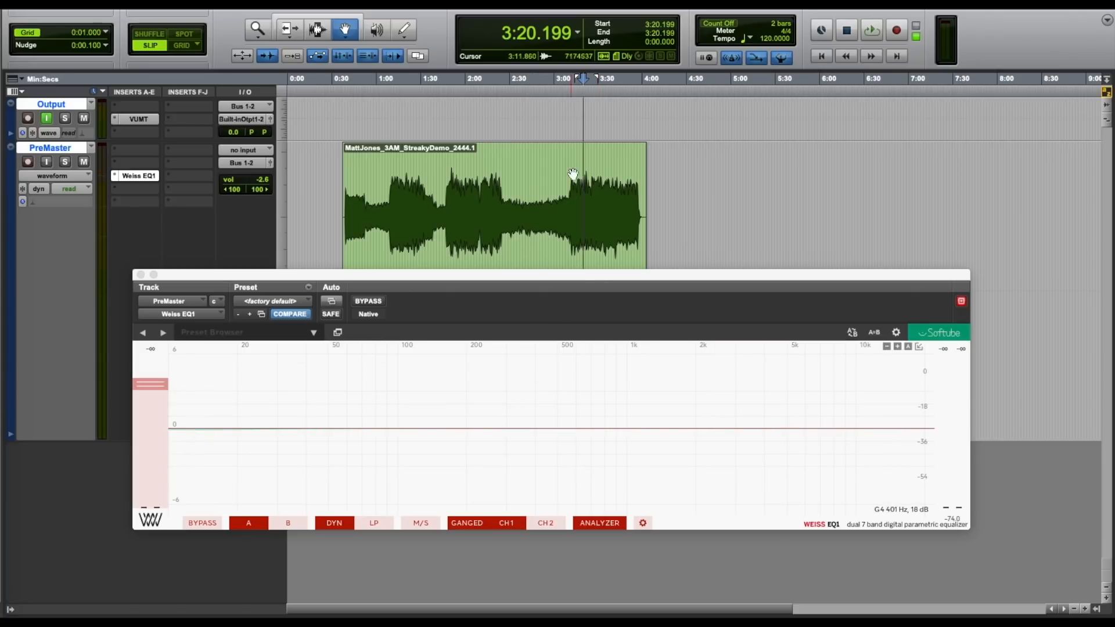
pyautogui.moveTo(221, 428)
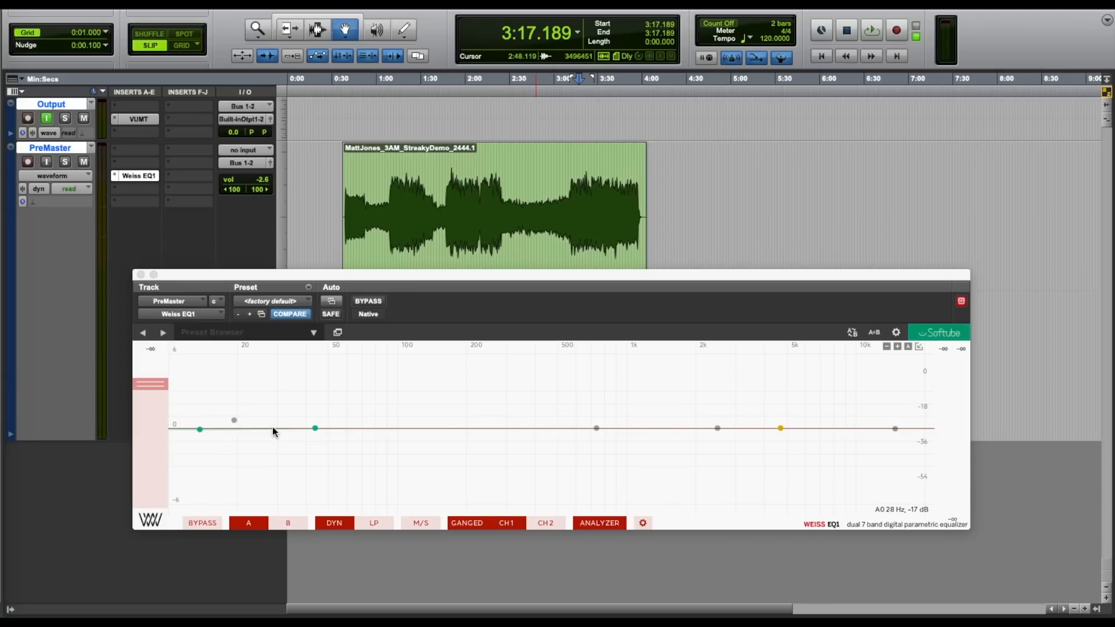
pyautogui.press('space')
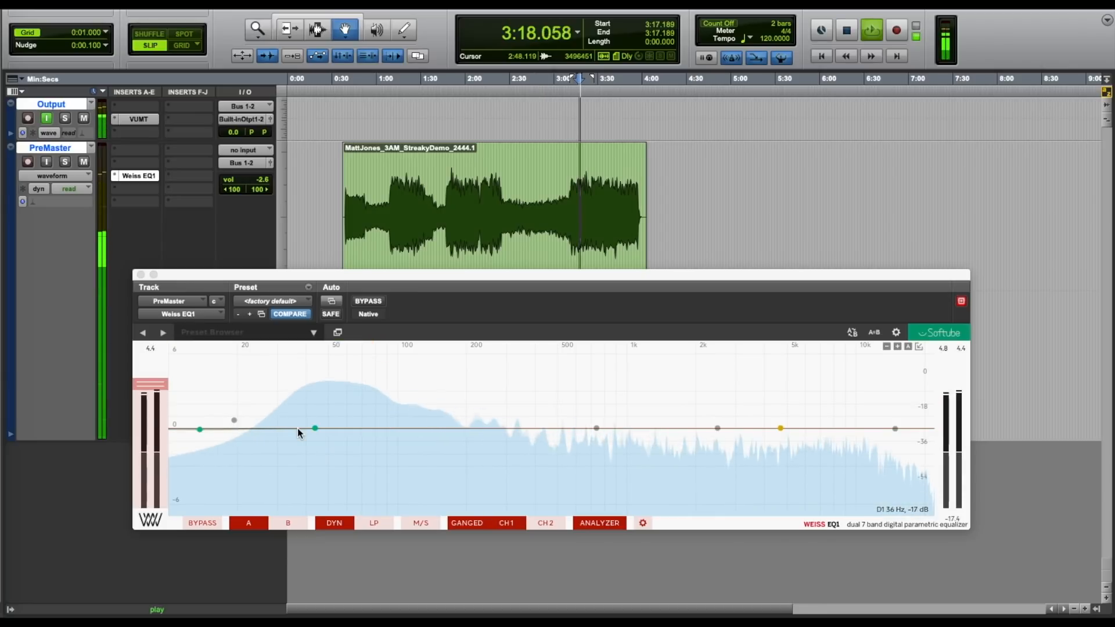
pyautogui.moveTo(313, 428)
pyautogui.mouseDown()
pyautogui.moveTo(316, 394)
pyautogui.moveTo(314, 408)
pyautogui.mouseUp()
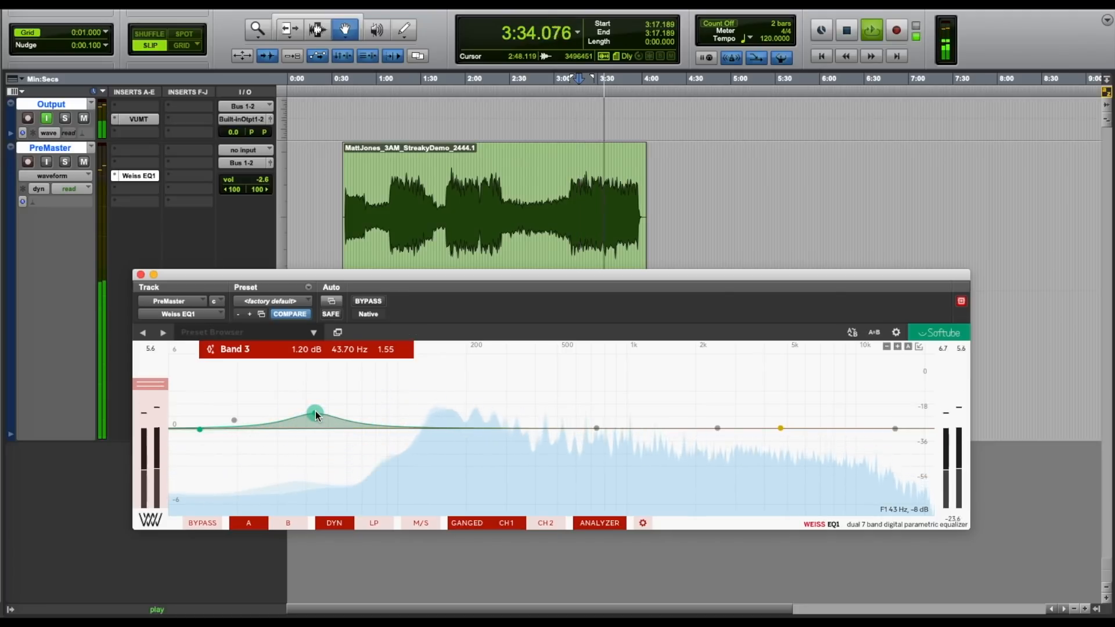
# Set band 3 to 50.00 Hz with a Q of 1.90 and a threshold of -26.50 dBFS, and expand its detailed dynamic settings.
pyautogui.click(316, 411)
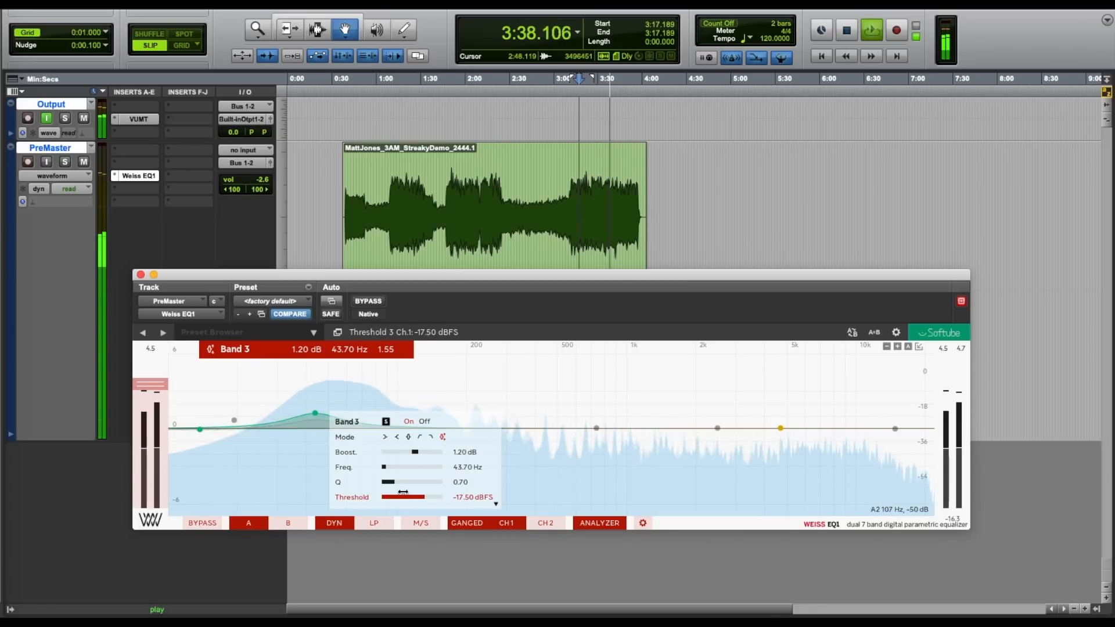
pyautogui.moveTo(386, 467); pyautogui.dragTo(398, 483)
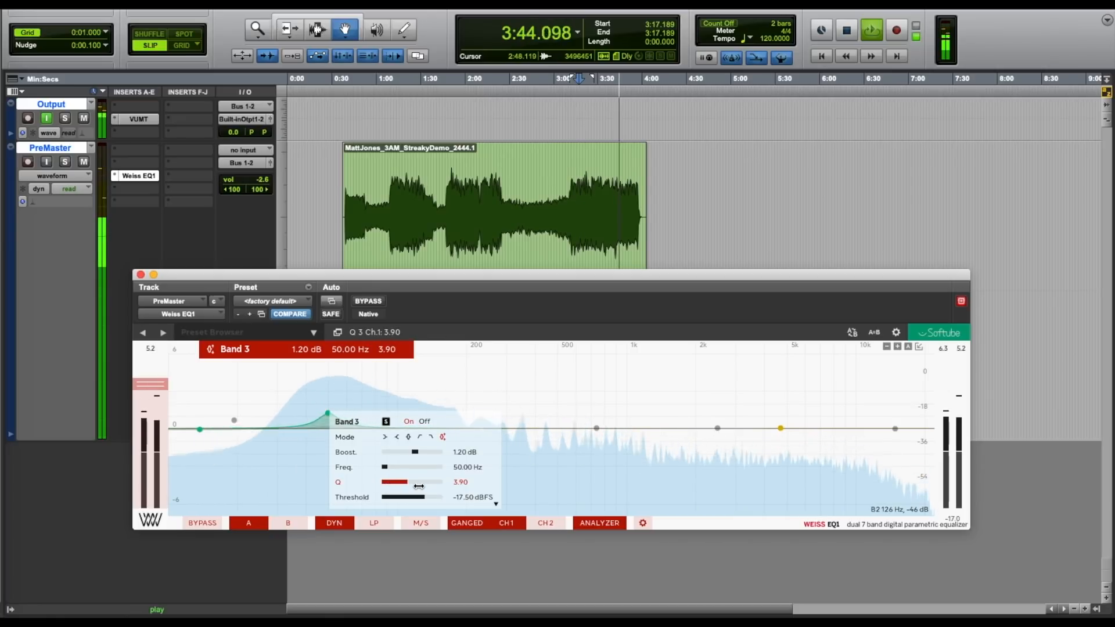
pyautogui.moveTo(409, 501); pyautogui.dragTo(397, 496)
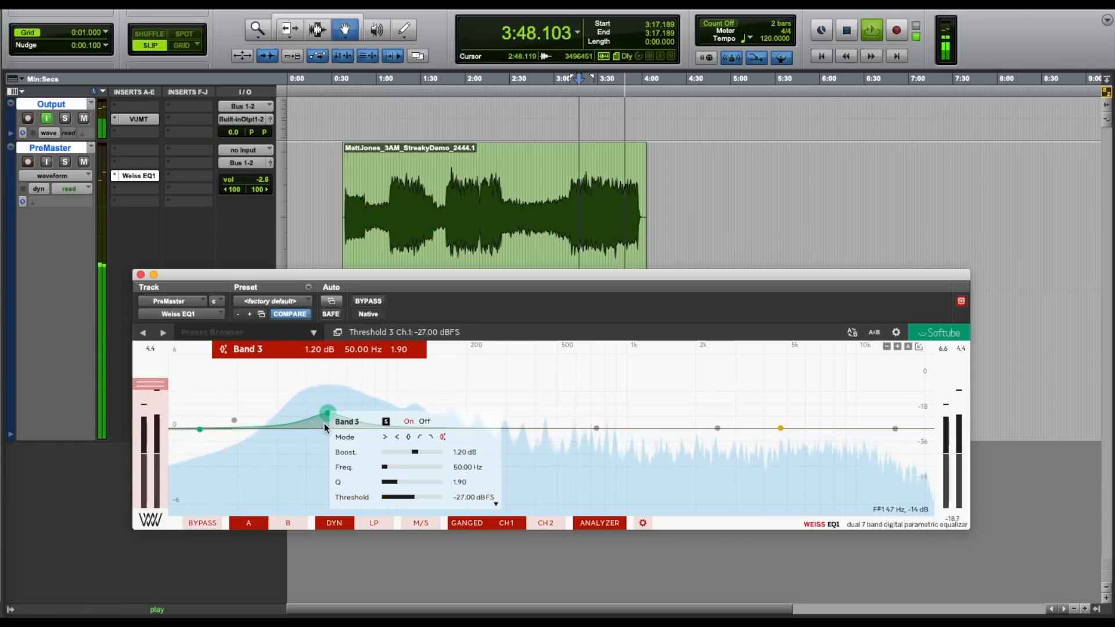
pyautogui.click(496, 505)
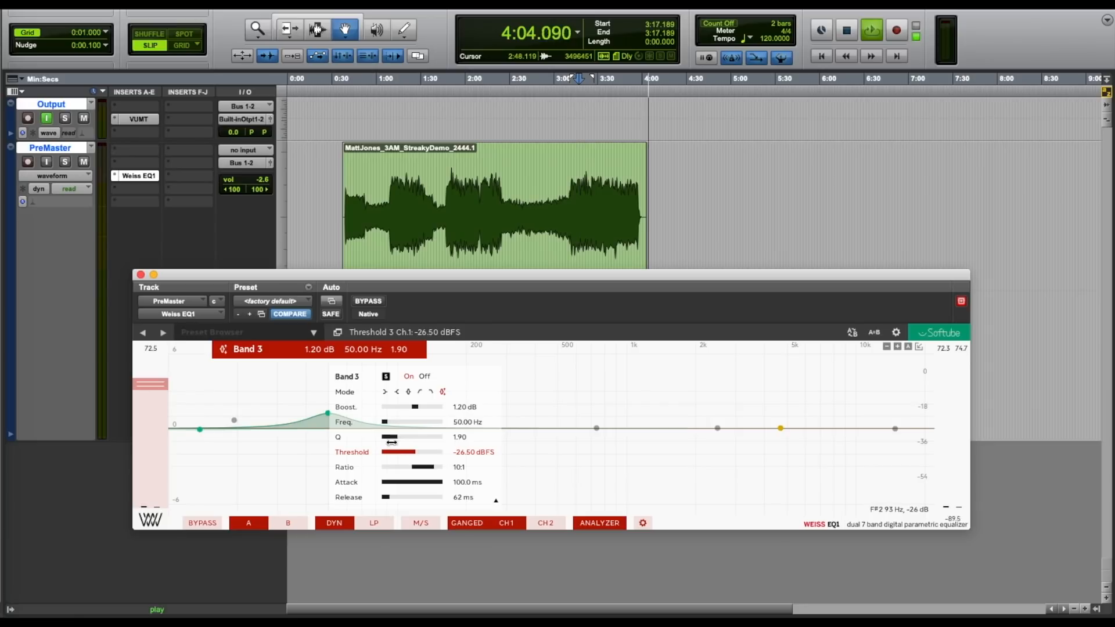
# Play the track from about 1:55 and compare the low end with band 3 switched off and on.
pyautogui.click(458, 91)
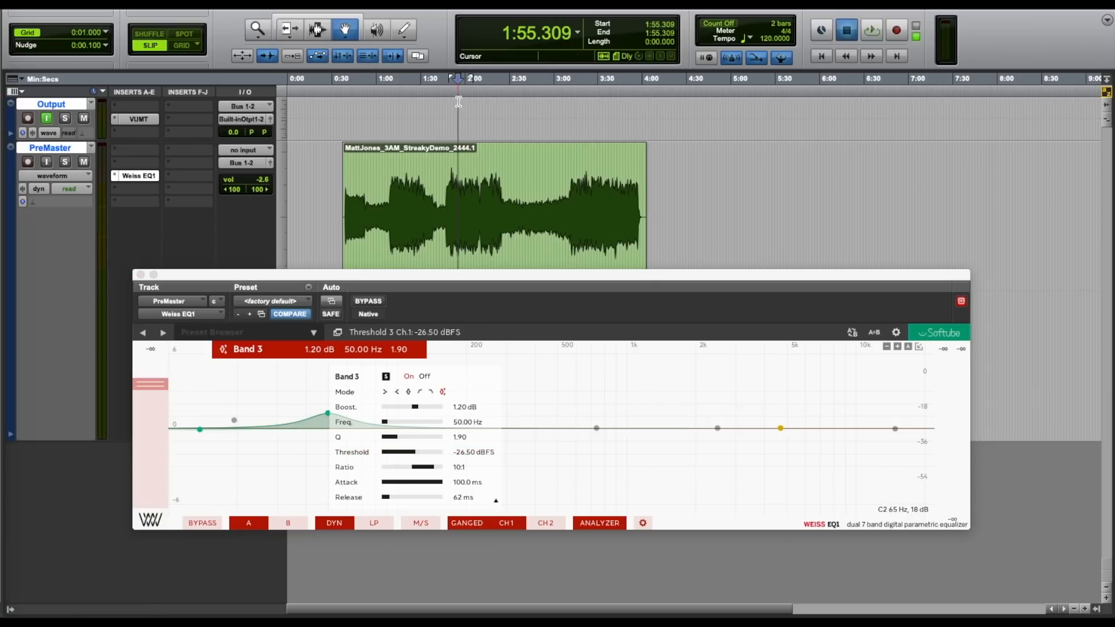
pyautogui.press('space')
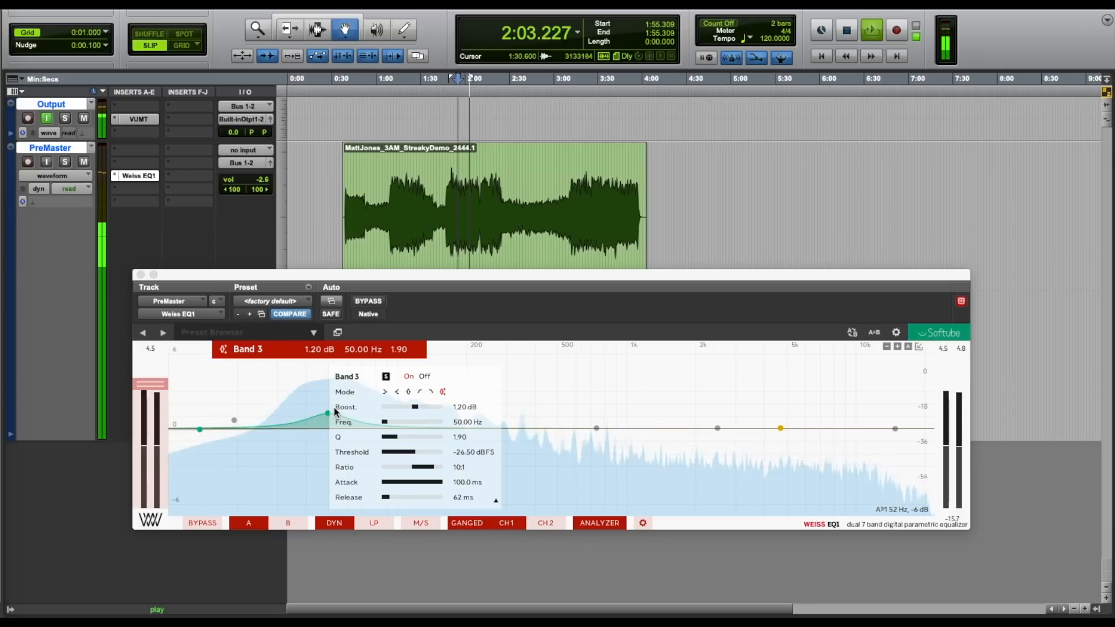
pyautogui.click(322, 429)
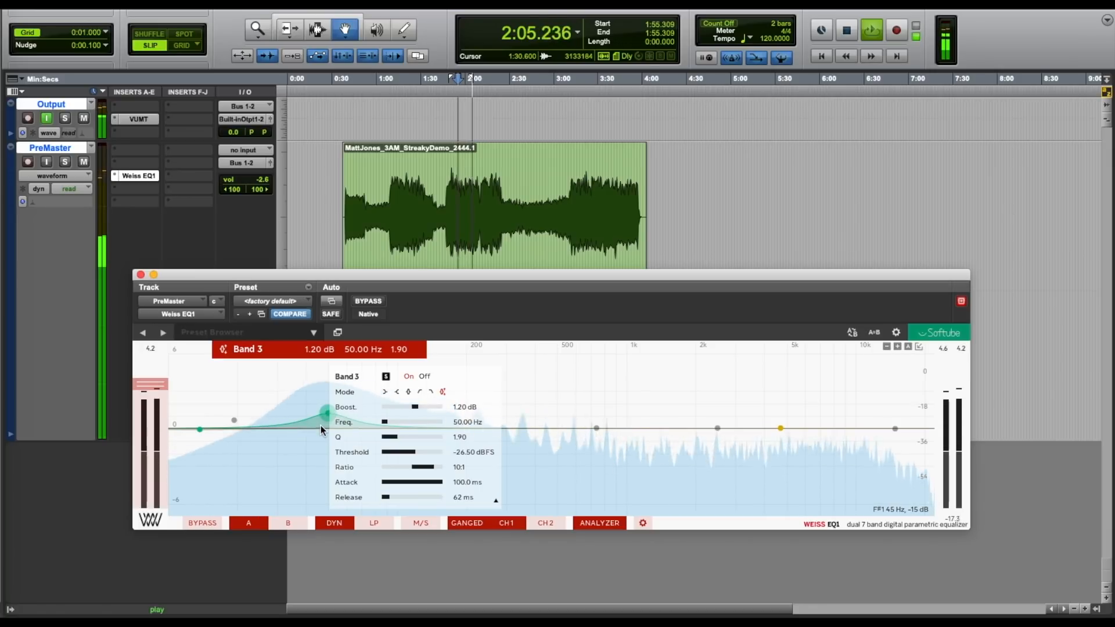
pyautogui.click(424, 377)
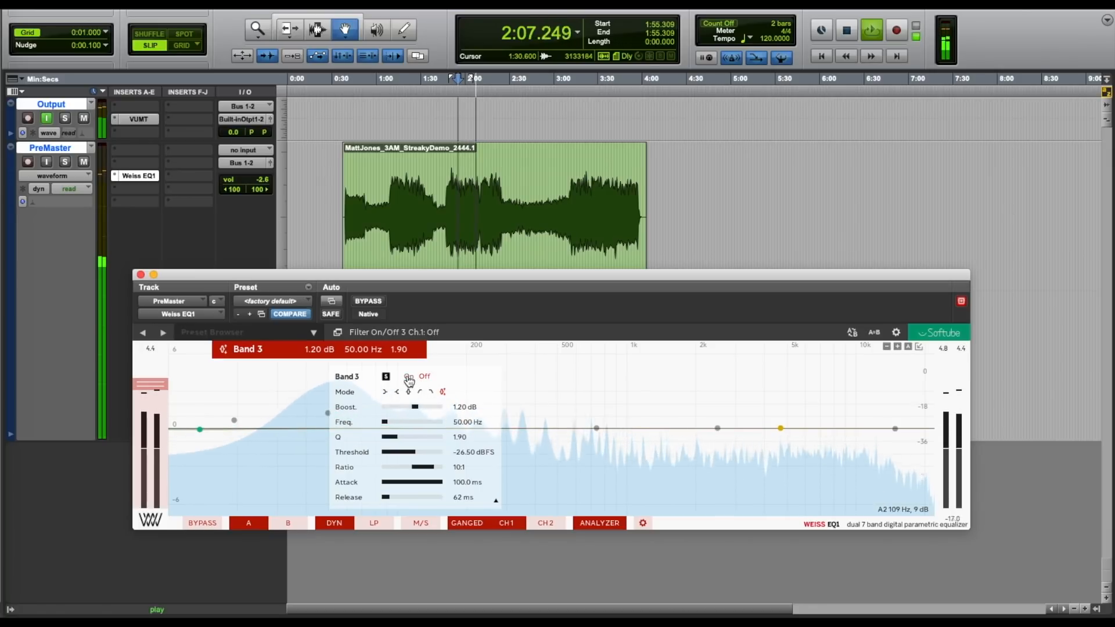
pyautogui.click(409, 380)
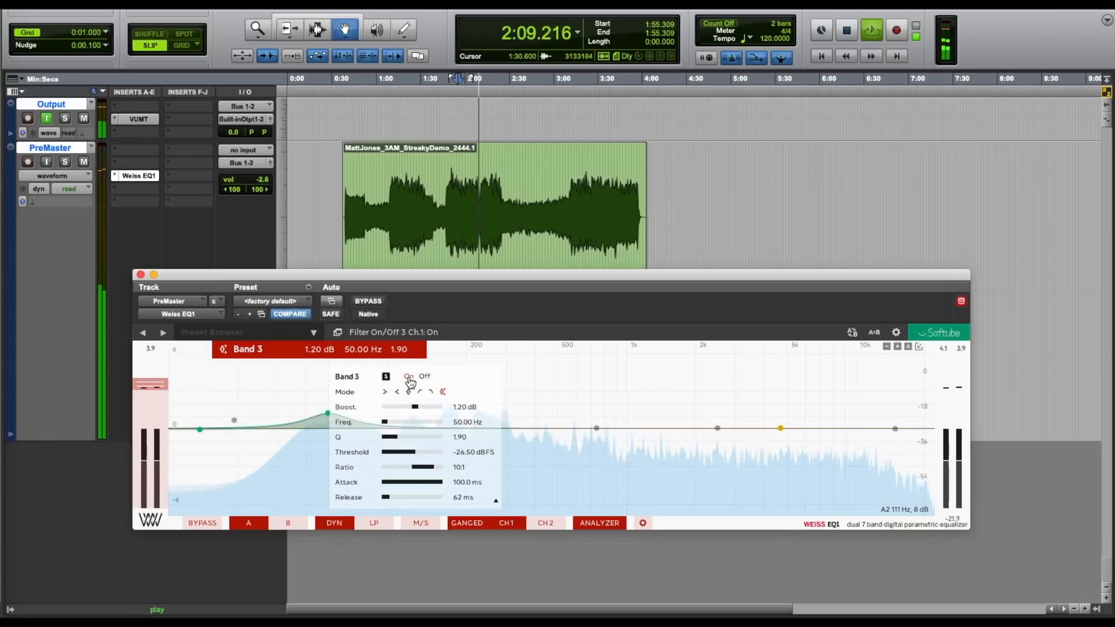
pyautogui.click(410, 378)
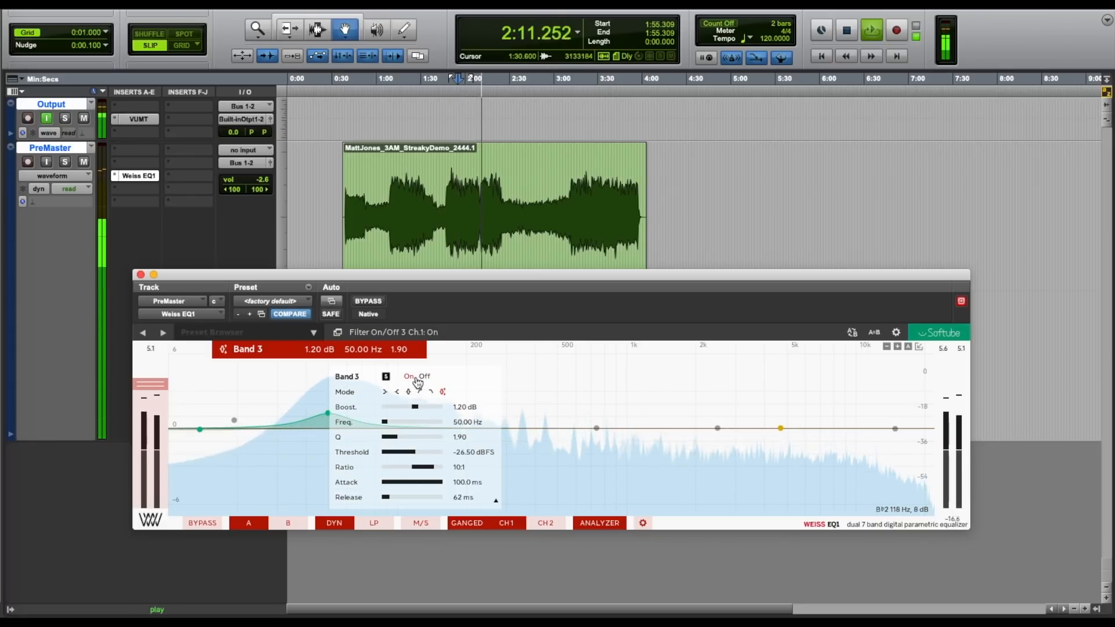
pyautogui.click(409, 377)
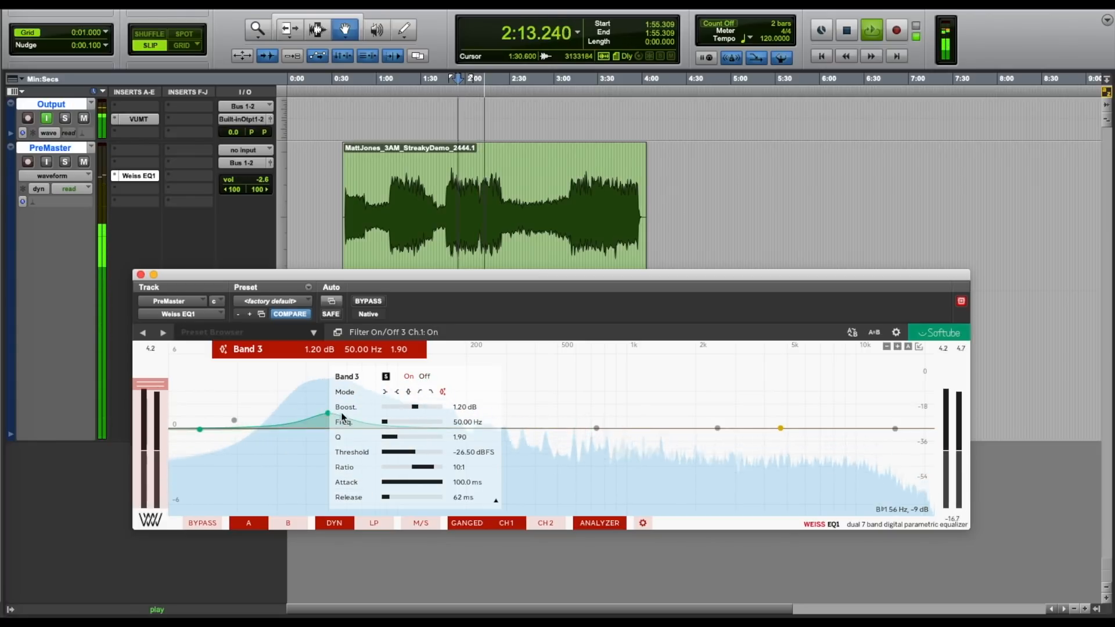
# Compare band 3 off and on at a 2.30 dB boost, and refine it to 1.50 dB with a Q of 1.40.
pyautogui.moveTo(328, 412); pyautogui.dragTo(327, 399)
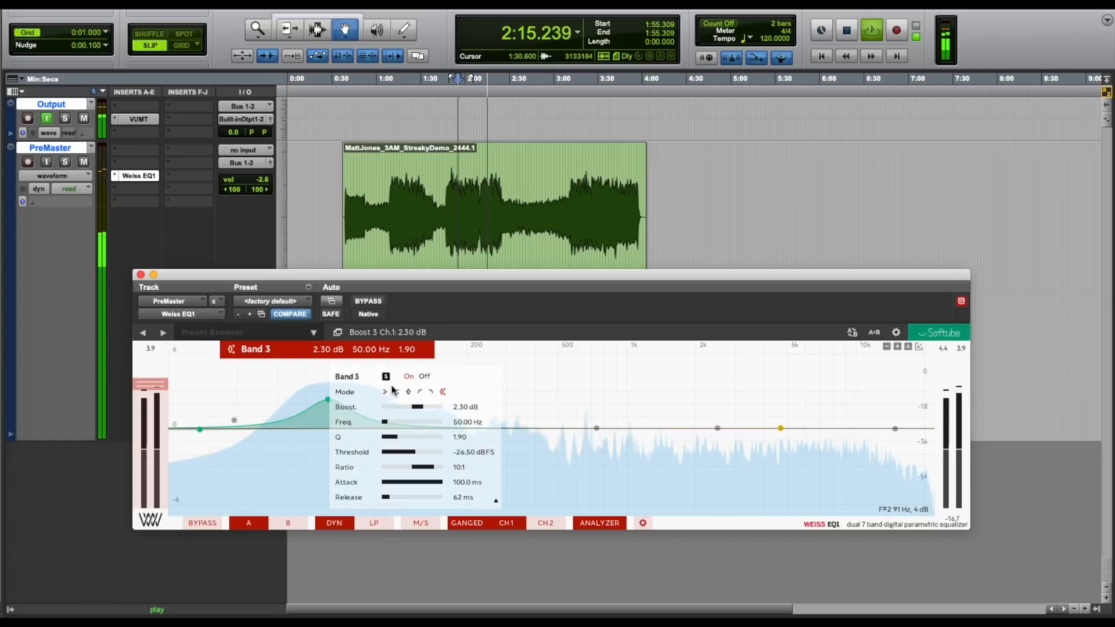
pyautogui.click(424, 377)
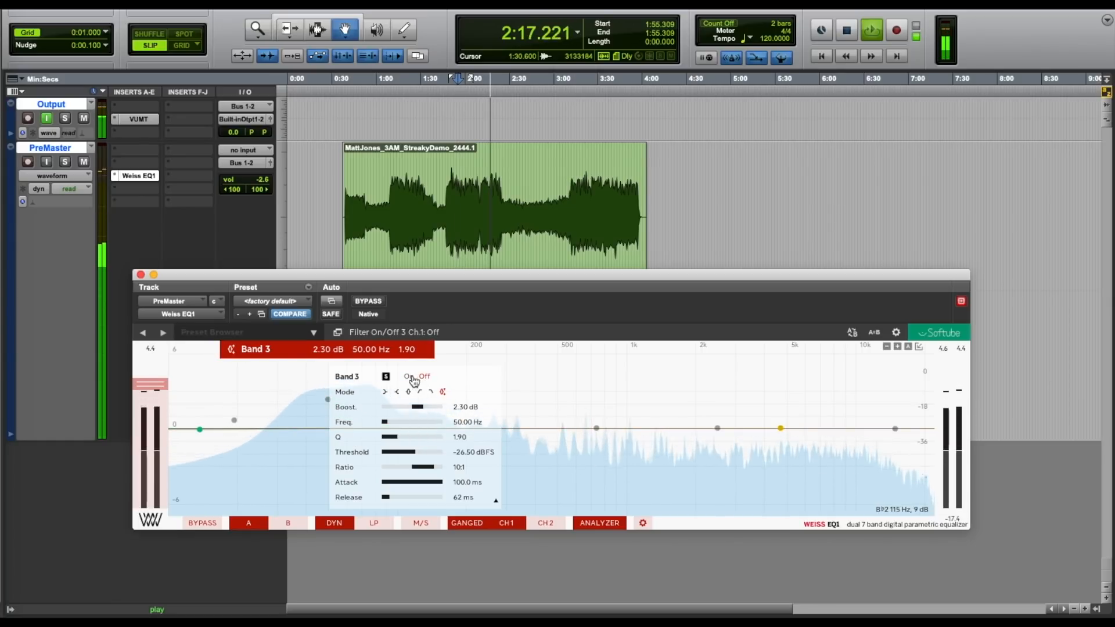
pyautogui.click(409, 377)
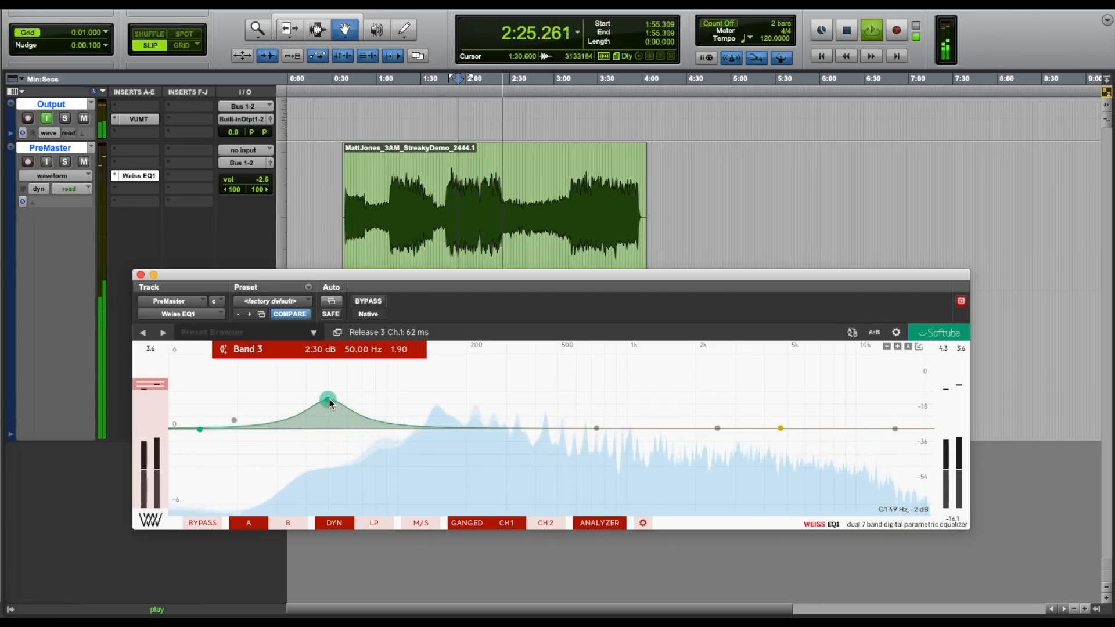
pyautogui.moveTo(328, 398)
pyautogui.mouseDown()
pyautogui.moveTo(319, 440)
pyautogui.moveTo(326, 399)
pyautogui.moveTo(323, 416)
pyautogui.moveTo(350, 407)
pyautogui.moveTo(325, 405)
pyautogui.moveTo(327, 393)
pyautogui.moveTo(325, 411)
pyautogui.mouseUp()
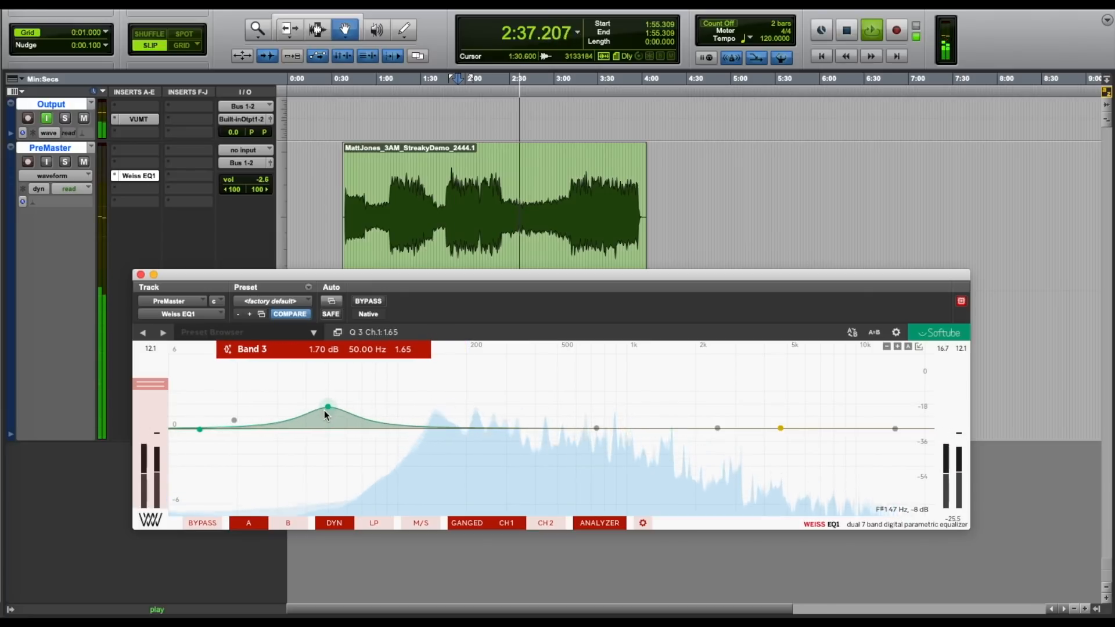
pyautogui.scroll(-3, 325, 409)
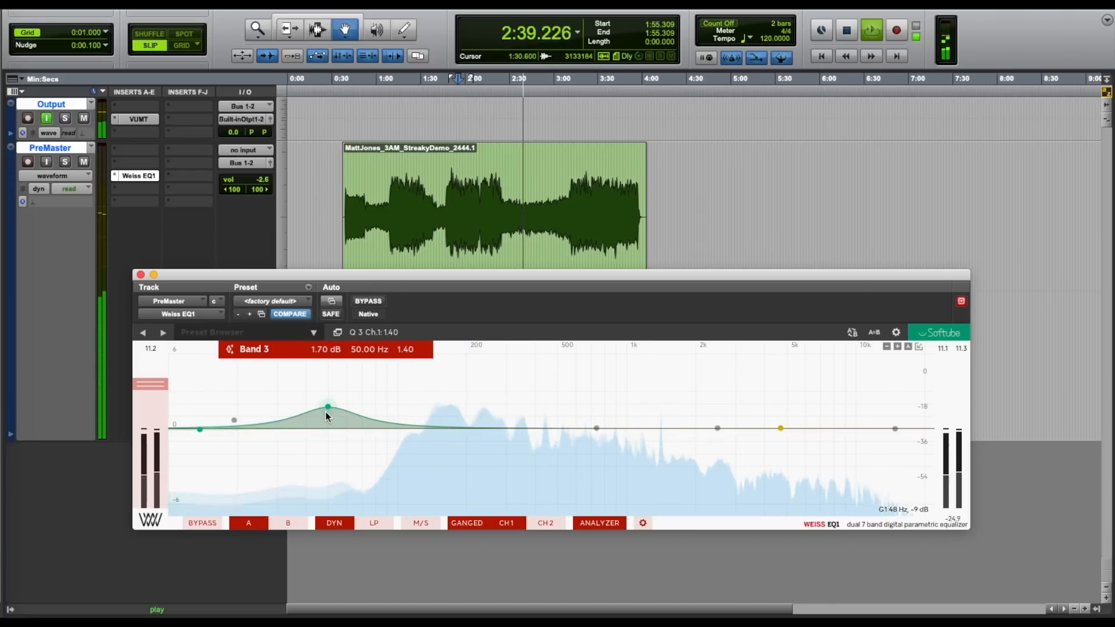
pyautogui.moveTo(324, 406)
pyautogui.mouseDown()
pyautogui.moveTo(350, 406)
pyautogui.moveTo(329, 406)
pyautogui.mouseUp()
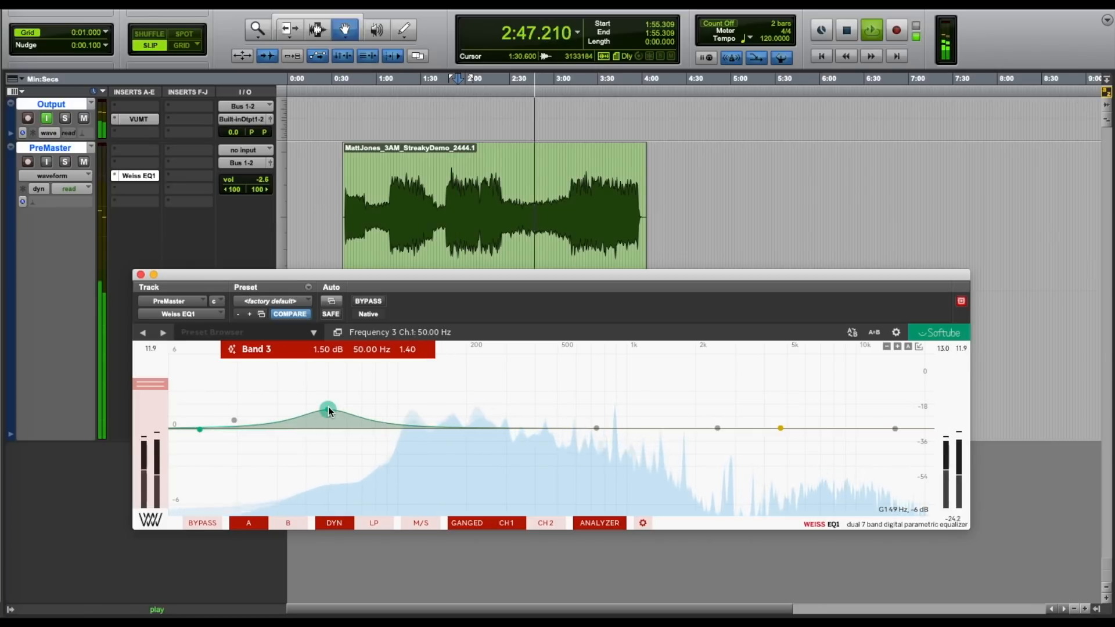
# Replay the track from about 1:53, raise band 3's boost to 1.80 dB and compare it against the bypassed plug-in.
pyautogui.click(455, 92)
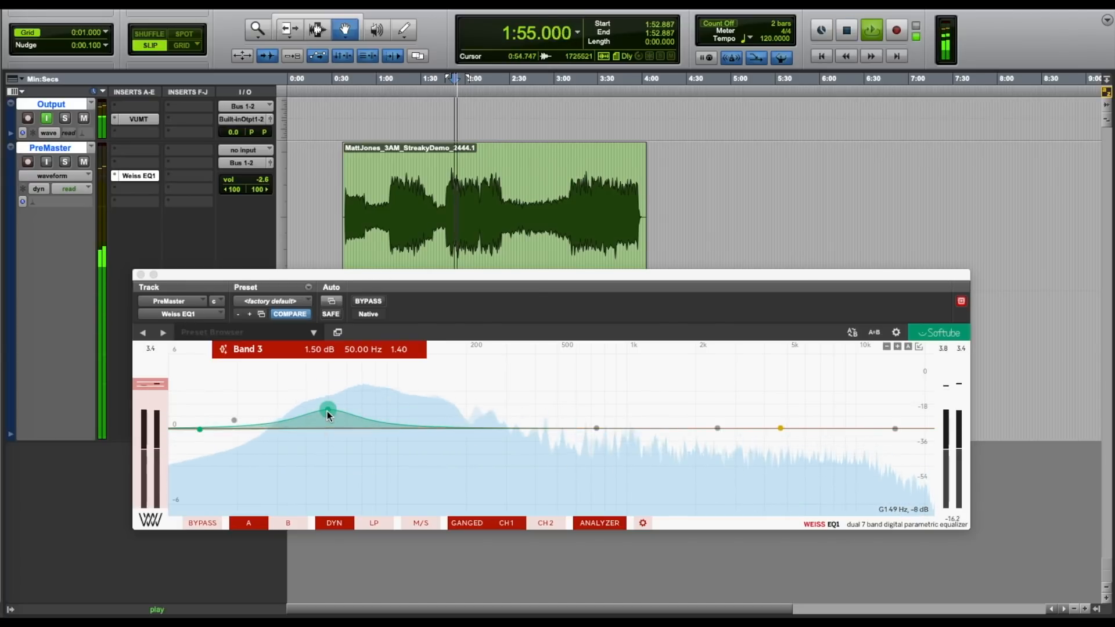
pyautogui.moveTo(326, 411); pyautogui.dragTo(328, 407)
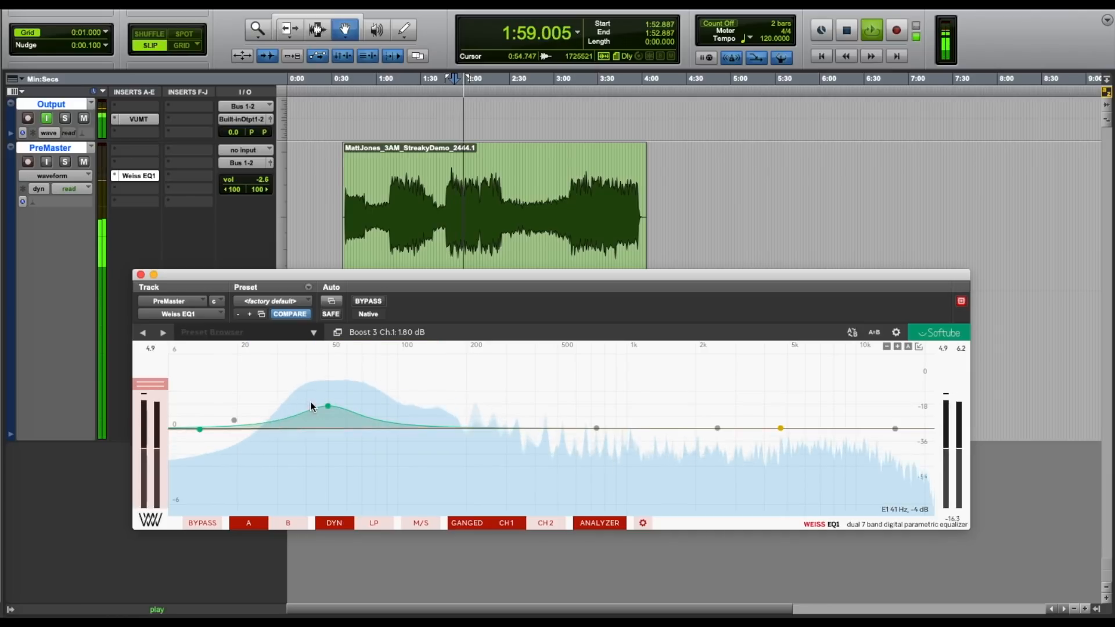
pyautogui.click(364, 299)
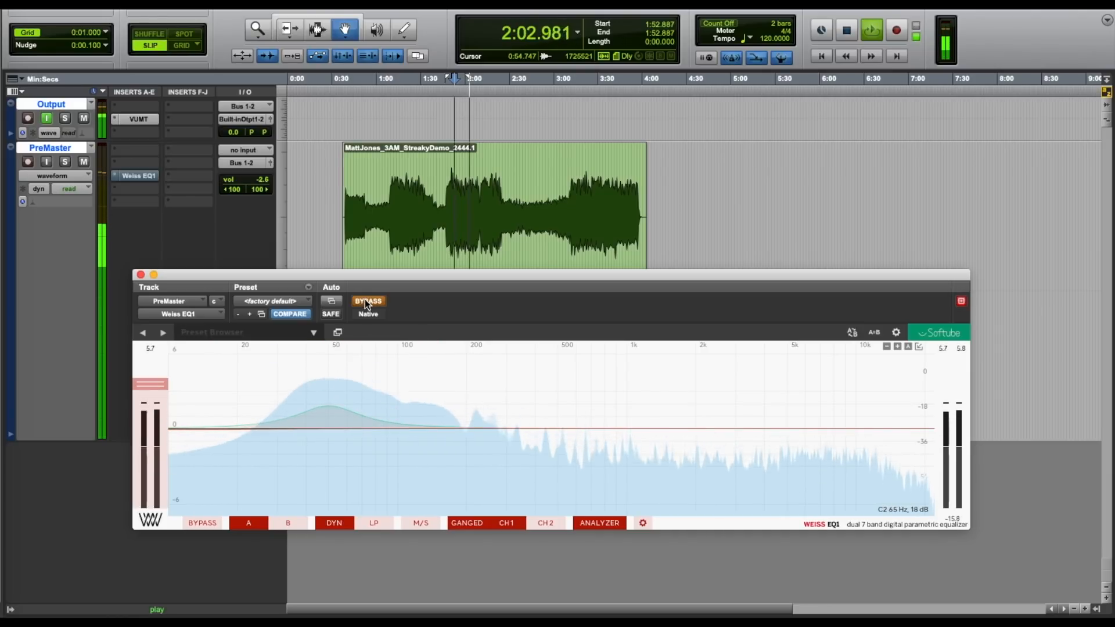
pyautogui.click(364, 299)
# Set band 3's boost to 2.70 dB and its threshold to -20.00 dBFS while the track plays.
pyautogui.moveTo(322, 410); pyautogui.dragTo(325, 393)
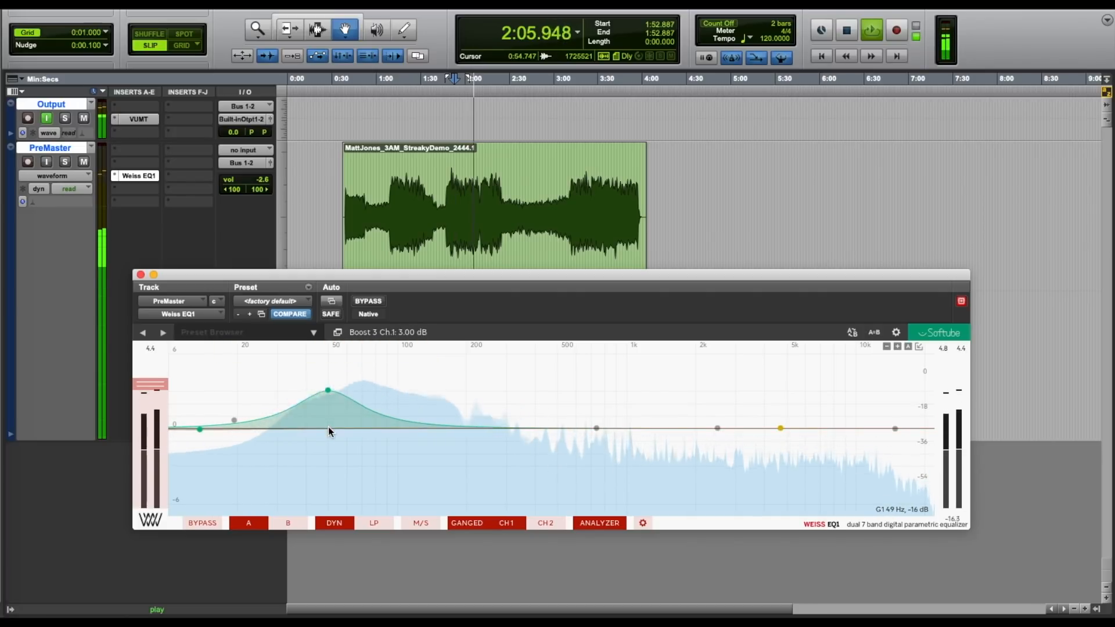
pyautogui.rightClick(327, 390)
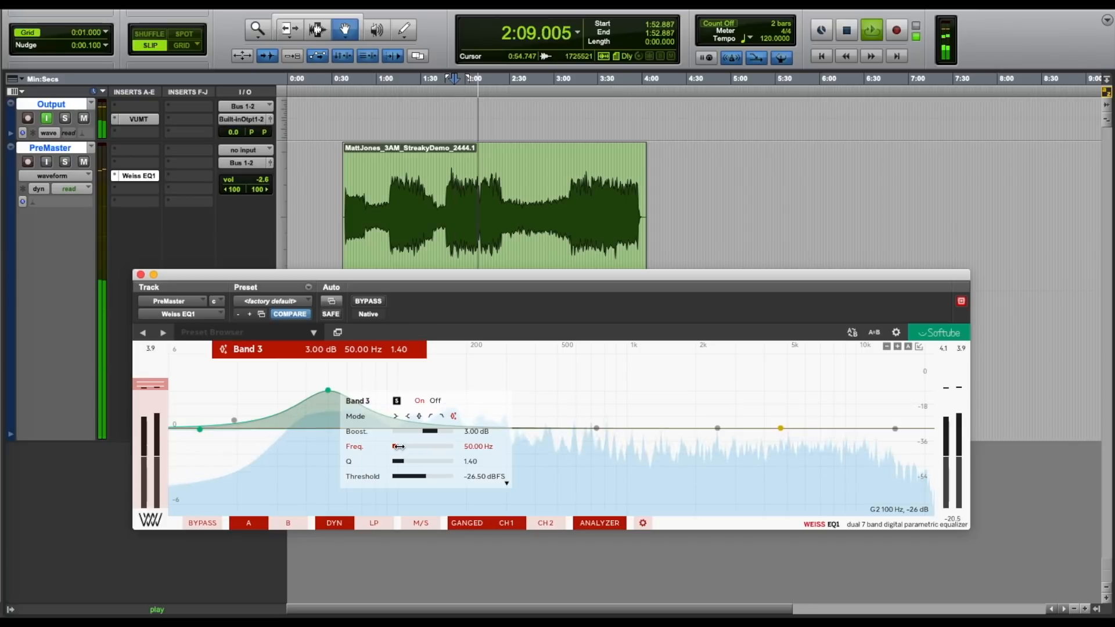
pyautogui.moveTo(436, 430); pyautogui.dragTo(427, 431)
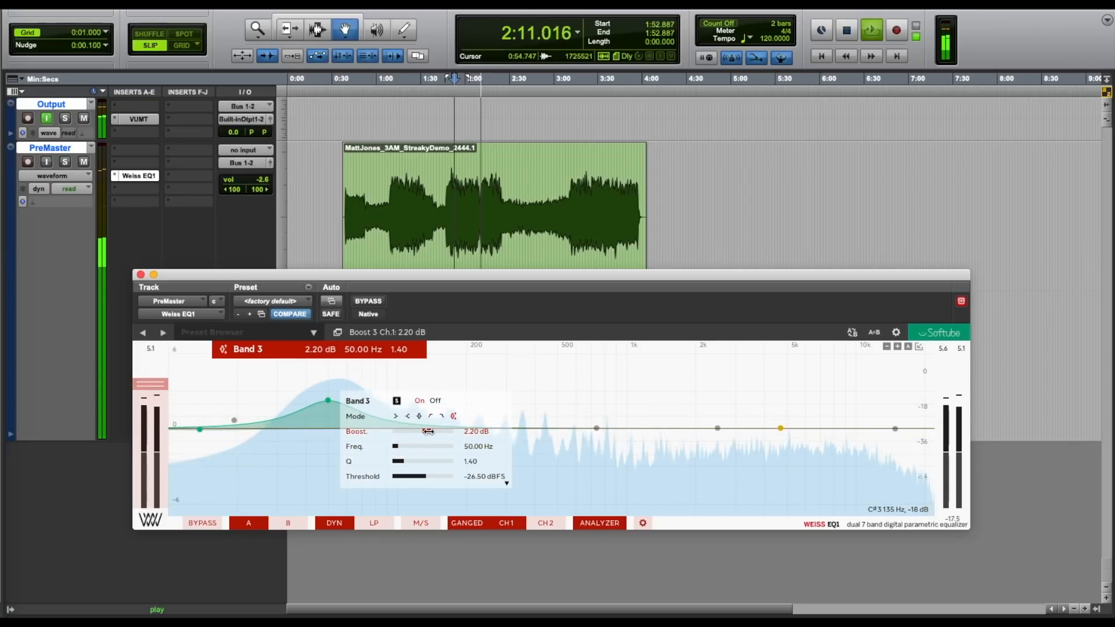
pyautogui.moveTo(425, 476)
pyautogui.mouseDown()
pyautogui.moveTo(412, 475)
pyautogui.moveTo(441, 476)
pyautogui.mouseUp()
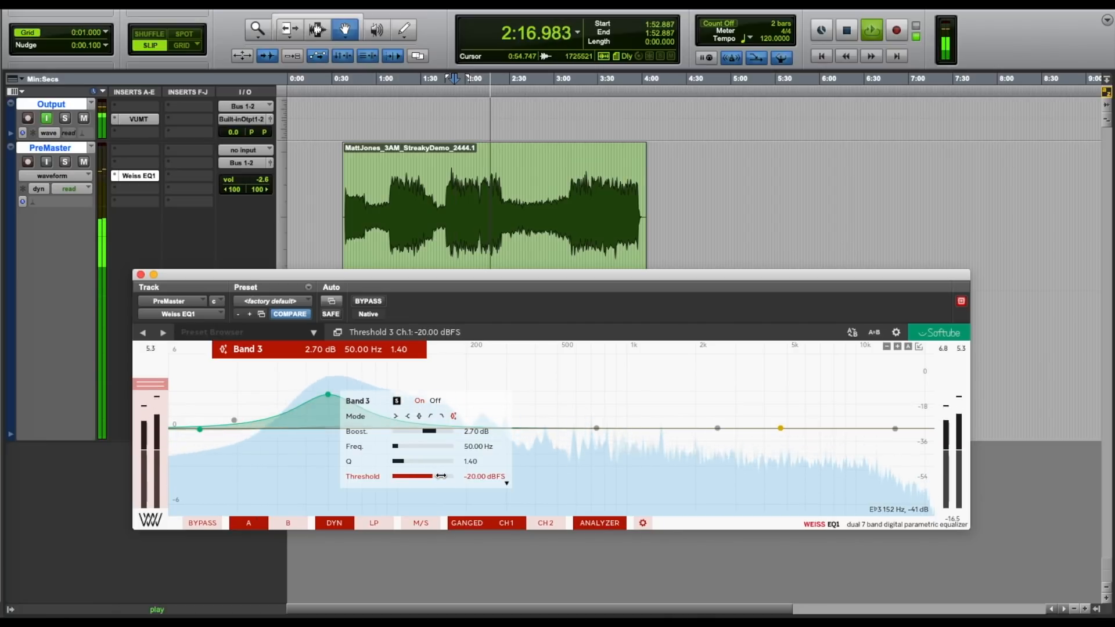
# Raise band 3's boost to 3.25 dB and replay from about 1:52, comparing the processed and bypassed sound.
pyautogui.click(366, 302)
pyautogui.moveTo(430, 432); pyautogui.dragTo(449, 432)
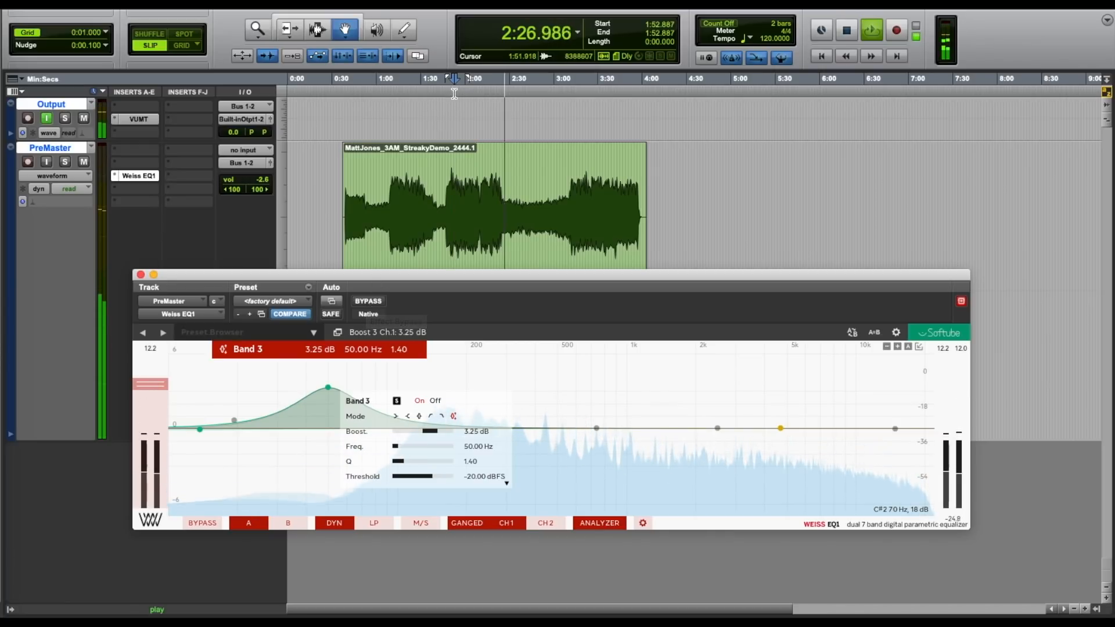
pyautogui.press('space')
pyautogui.press('space')
pyautogui.click(368, 301)
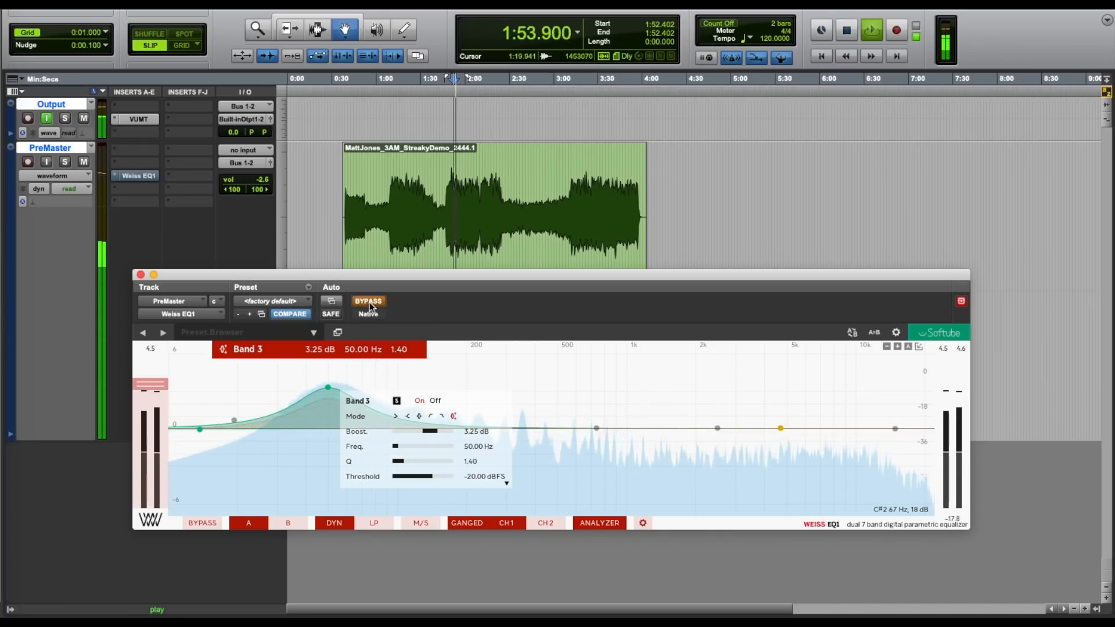
pyautogui.click(368, 302)
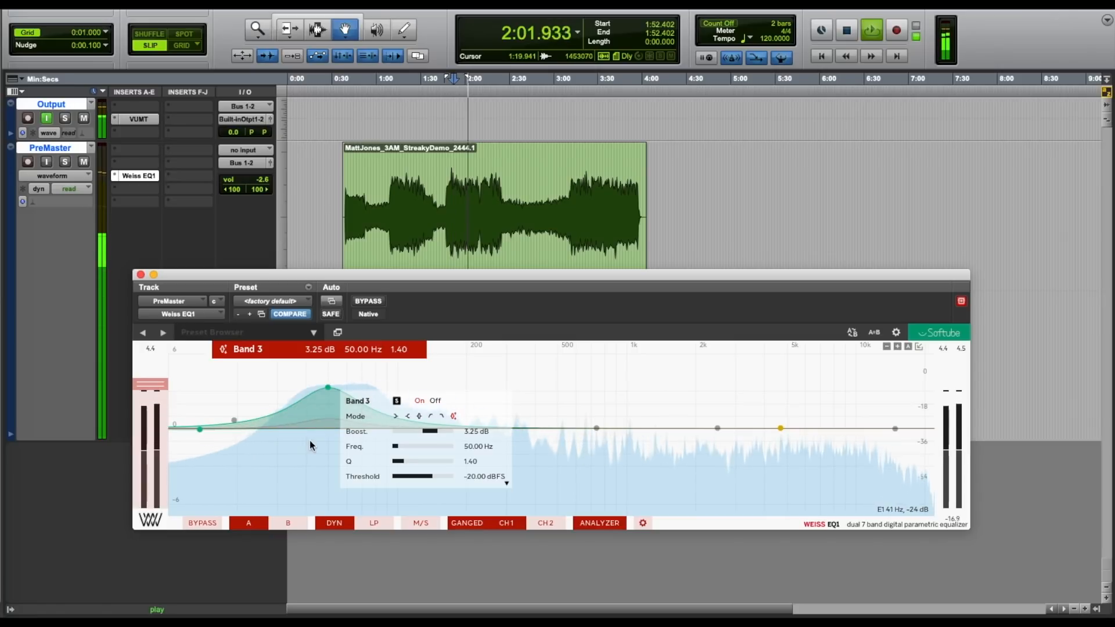
# Stop playback, turn band 1 off and show its settings.
pyautogui.press('space')
pyautogui.doubleClick(198, 428)
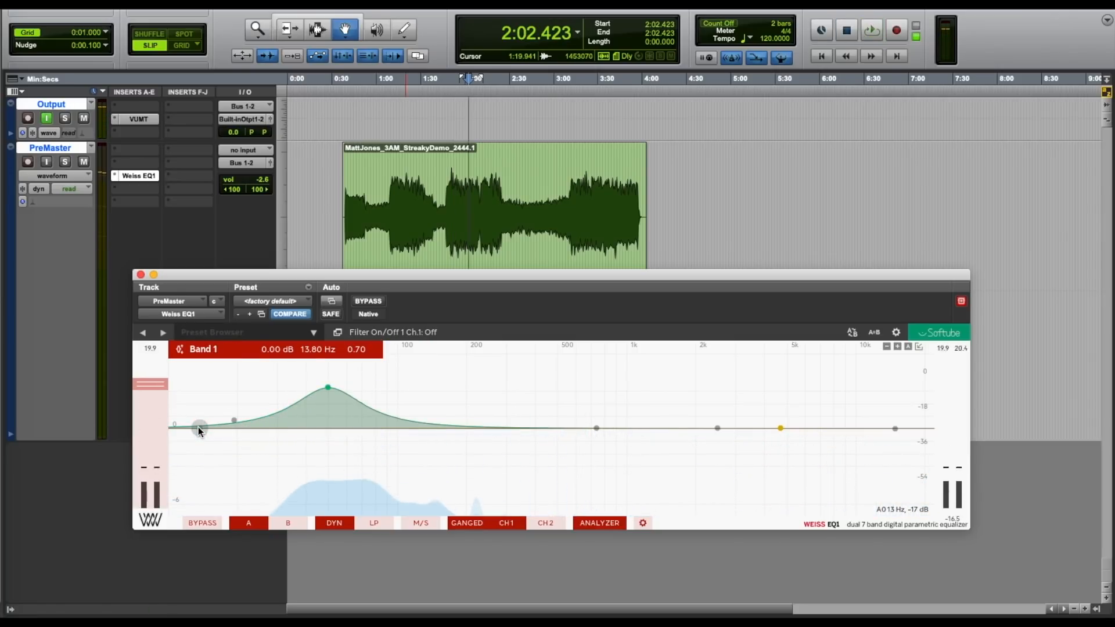
pyautogui.moveTo(198, 428)
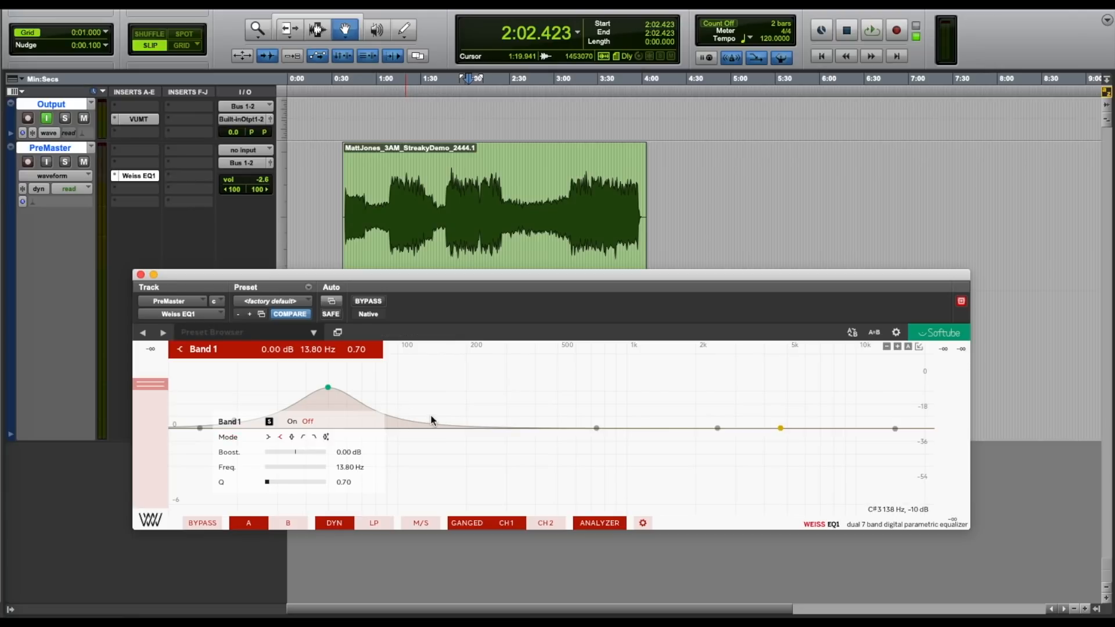
# Boost band 6's high shelf by 2.00 dB at about 8869 Hz while playing the track from about 1:52.
pyautogui.moveTo(782, 428); pyautogui.dragTo(827, 401)
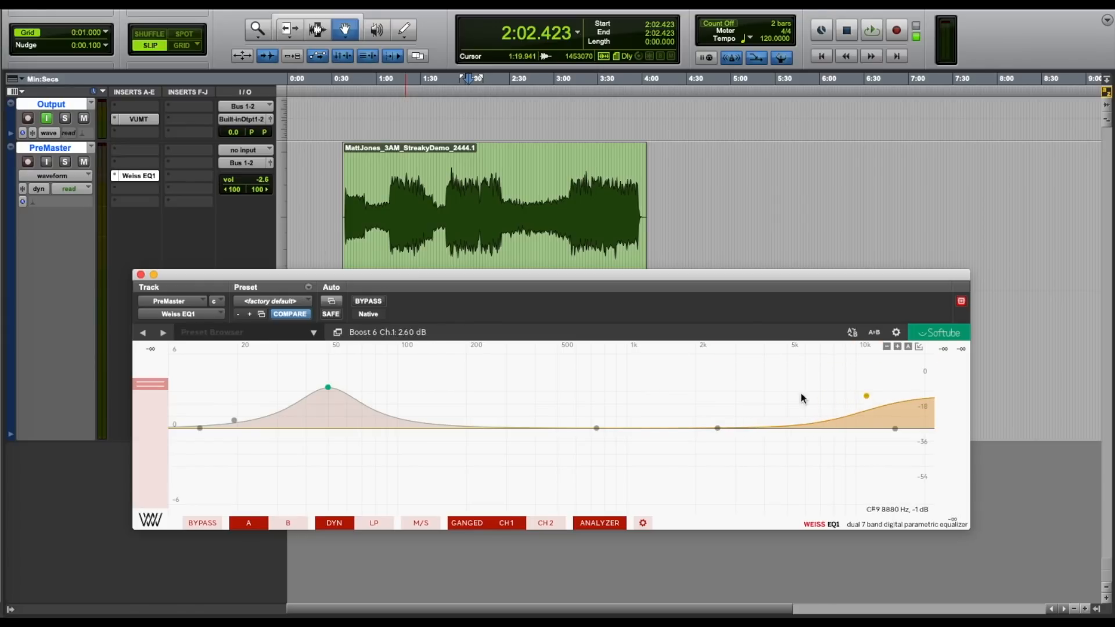
pyautogui.click(461, 83)
pyautogui.press('space')
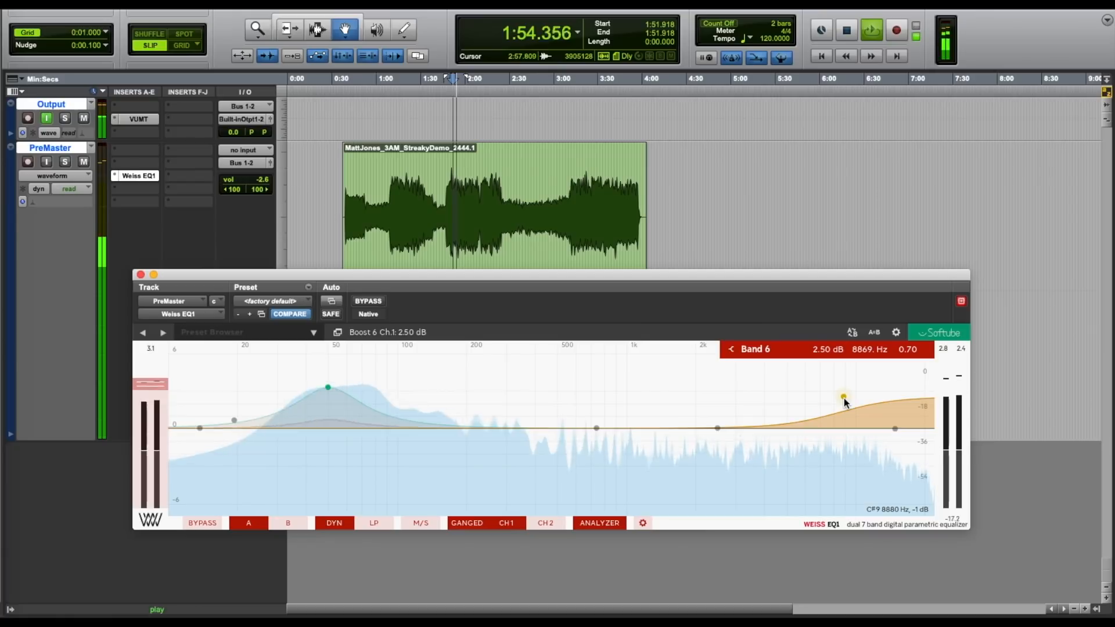
pyautogui.moveTo(843, 403)
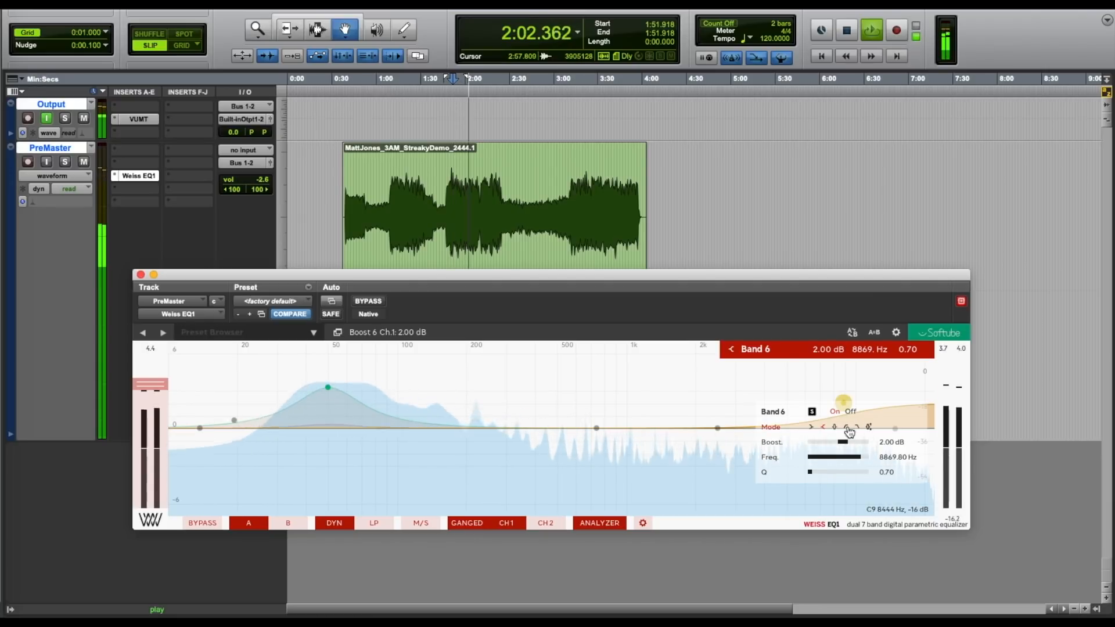
# Try the dynamic peak mode on band 6 and return the band to a high shelf.
pyautogui.click(869, 428)
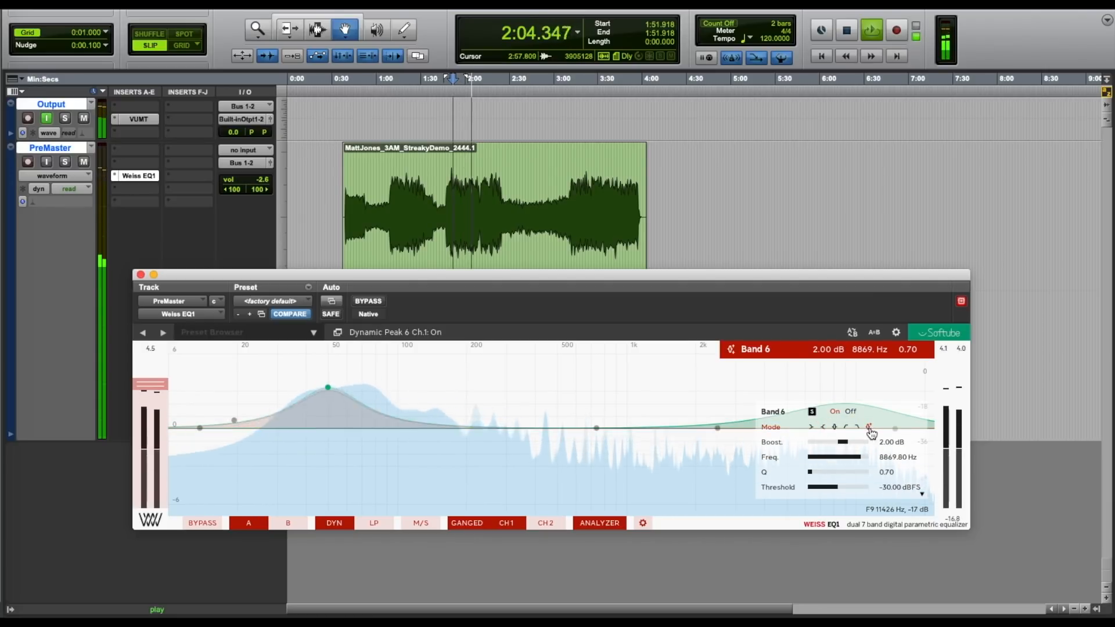
pyautogui.click(869, 427)
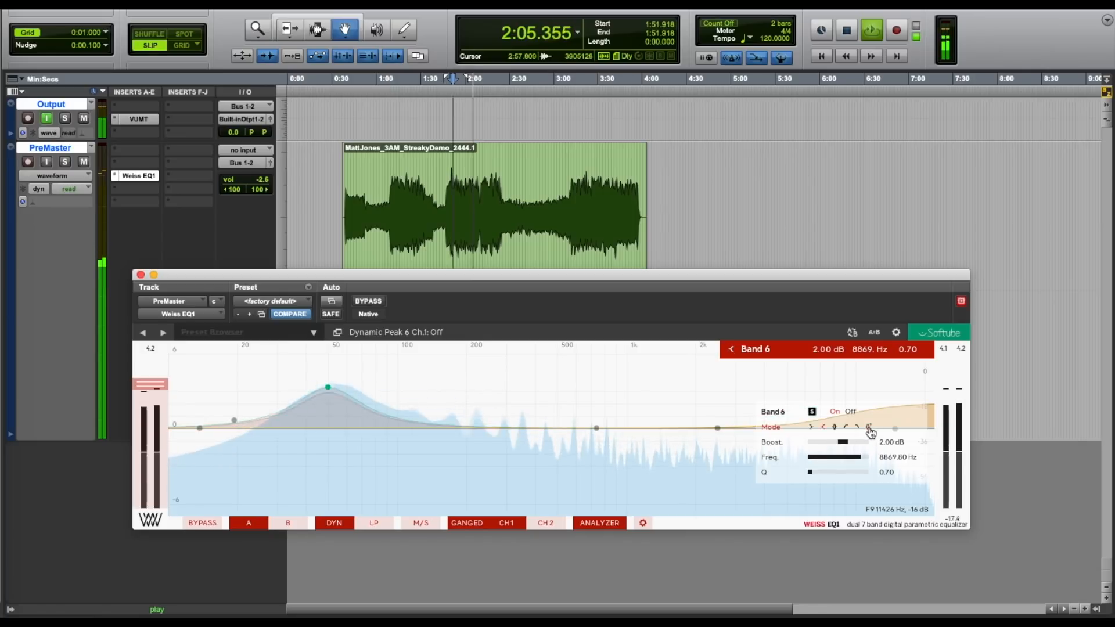
pyautogui.click(822, 428)
pyautogui.click(832, 428)
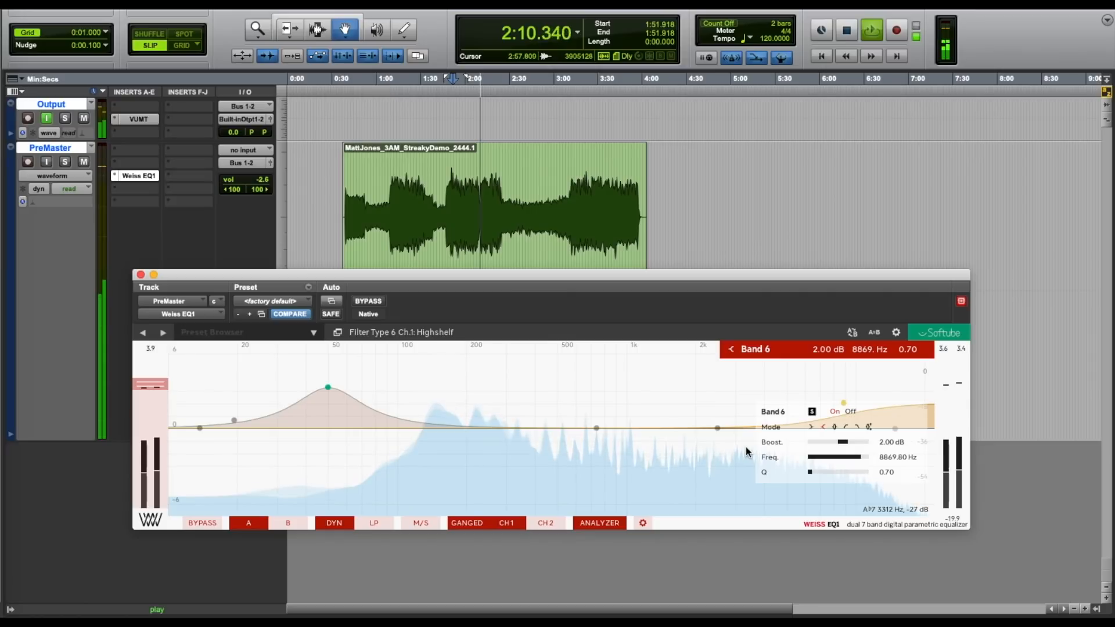
# Raise band 6's boost to 2.60 dB at a slightly lower frequency and compare against the bypassed plug-in.
pyautogui.moveTo(843, 403)
pyautogui.mouseDown()
pyautogui.moveTo(821, 390)
pyautogui.moveTo(824, 376)
pyautogui.moveTo(824, 397)
pyautogui.mouseUp()
pyautogui.click(368, 302)
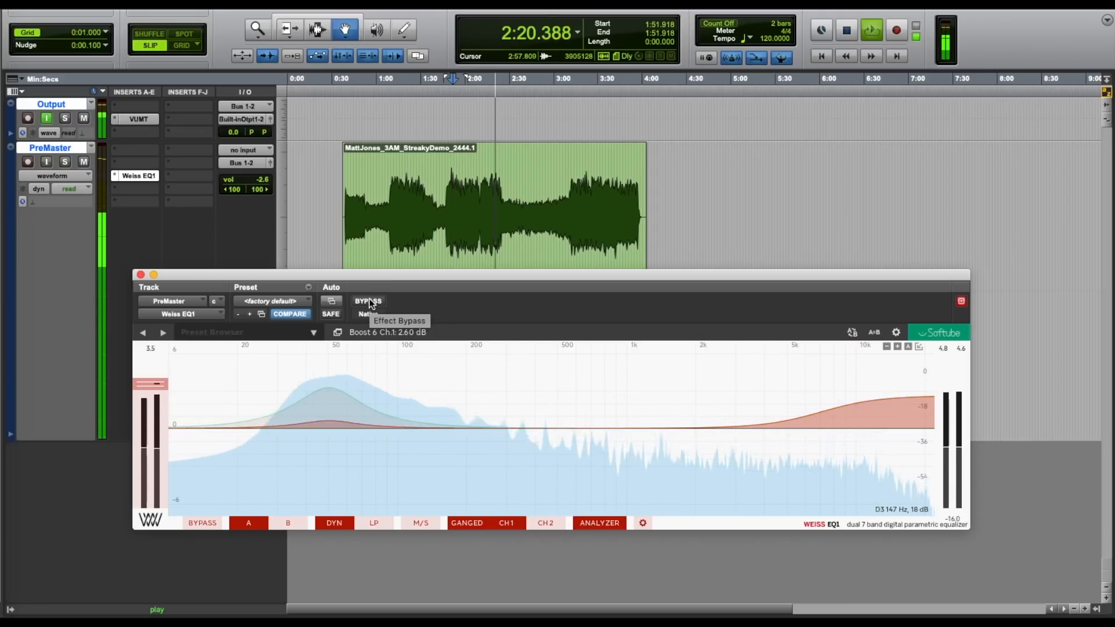
pyautogui.click(367, 301)
pyautogui.click(368, 302)
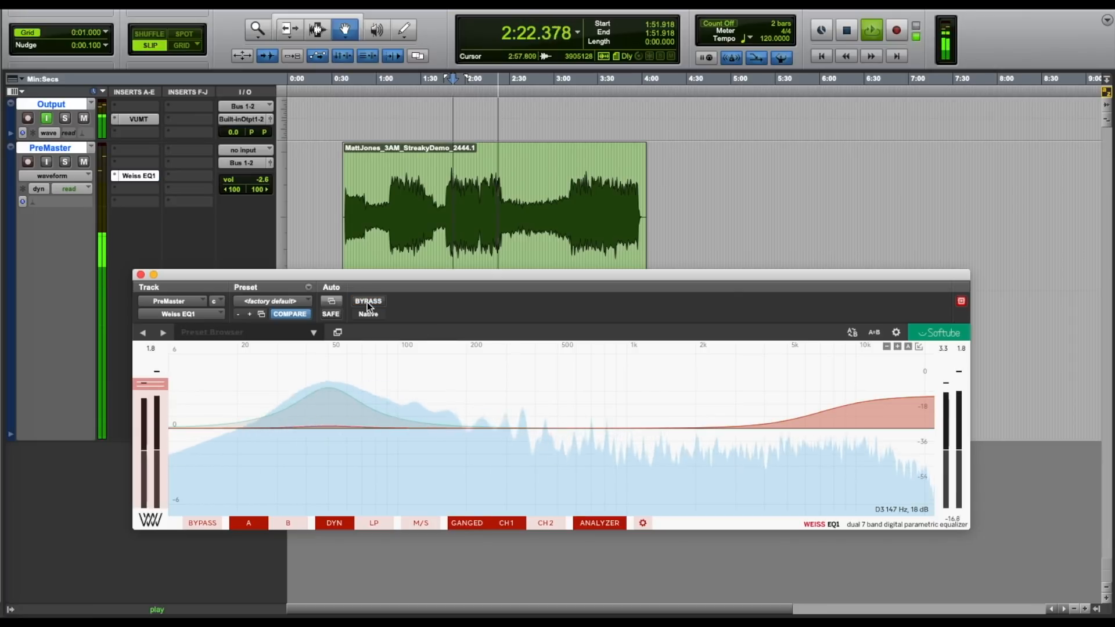
# Replay the track from about 1:48 and toggle the plug-in's bypass to compare the full EQ.
pyautogui.click(447, 79)
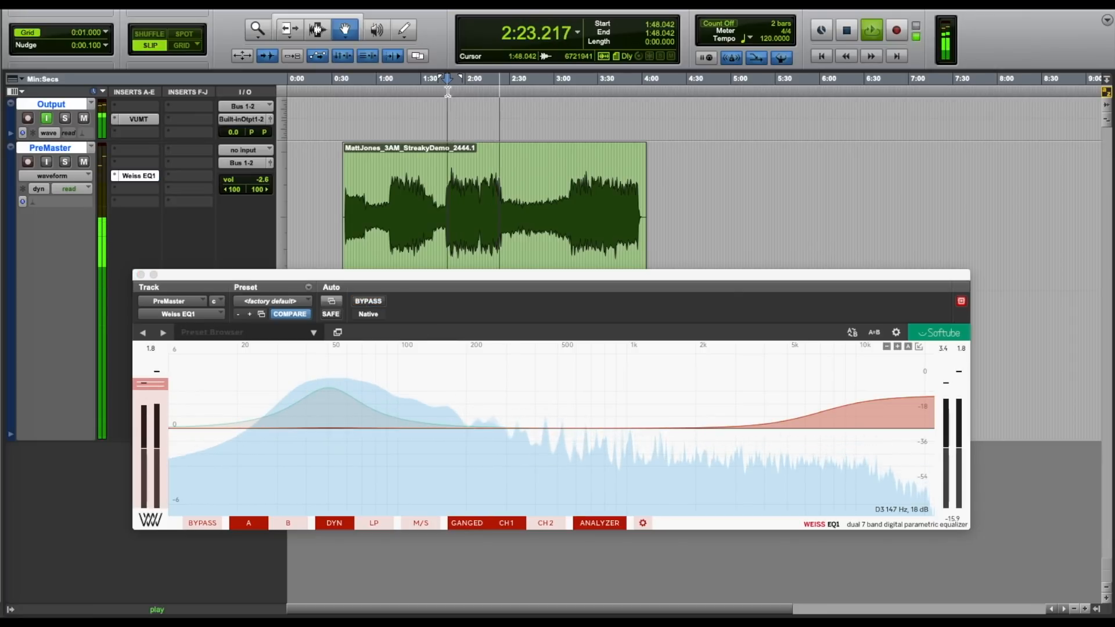
pyautogui.click(371, 295)
pyautogui.click(370, 300)
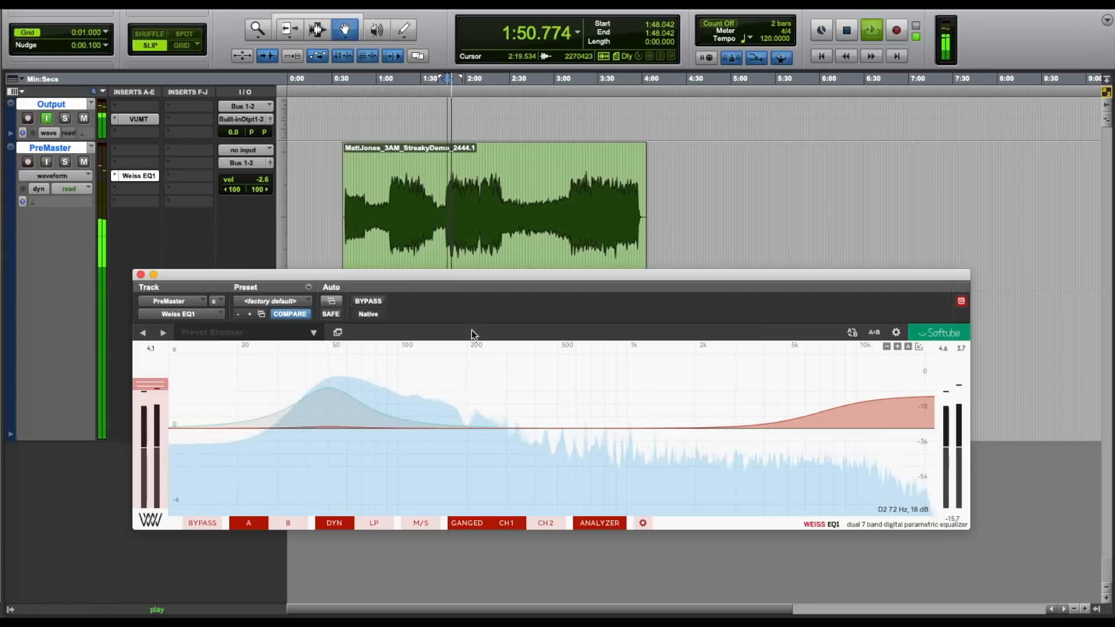
# Set band 6's high shelf to 2.40 dB at 5587 Hz and compare the EQ against the bypassed plug-in.
pyautogui.click(797, 398)
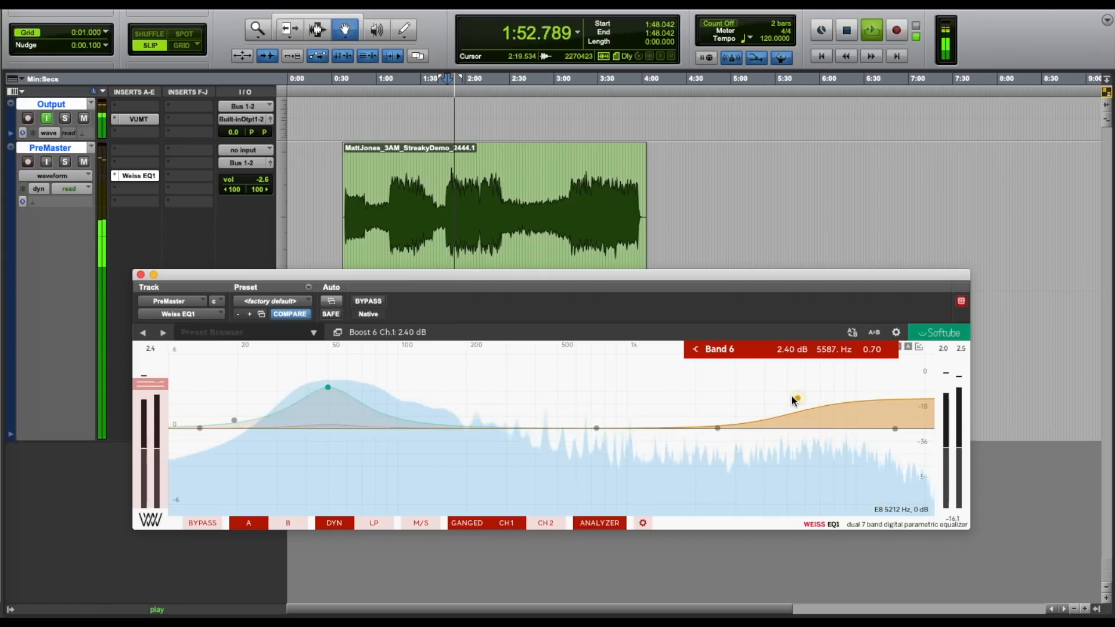
pyautogui.click(364, 300)
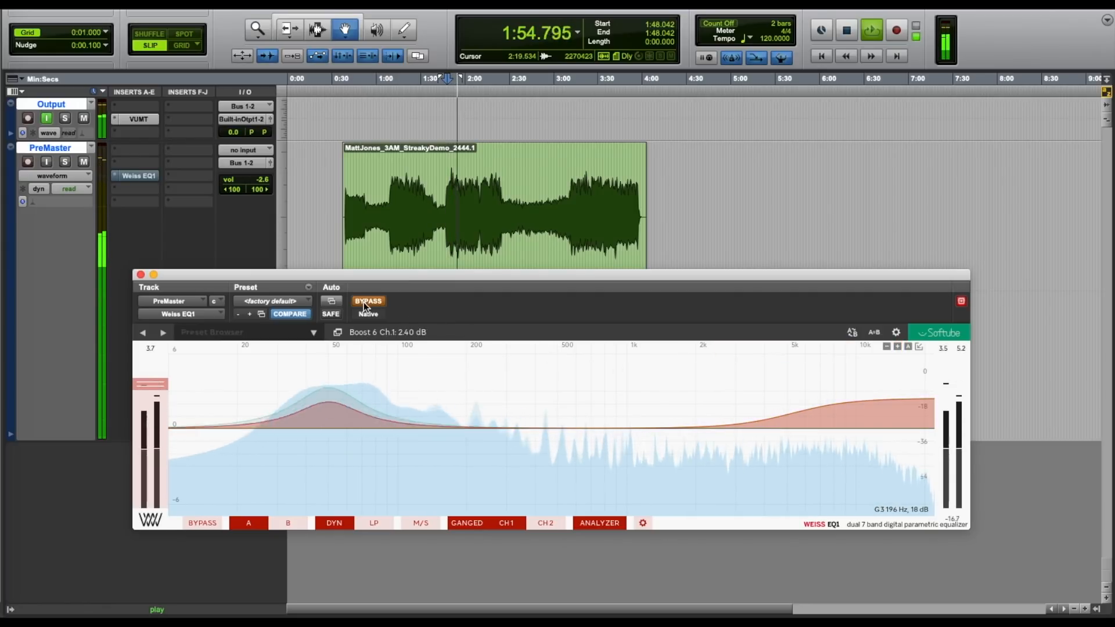
pyautogui.click(363, 302)
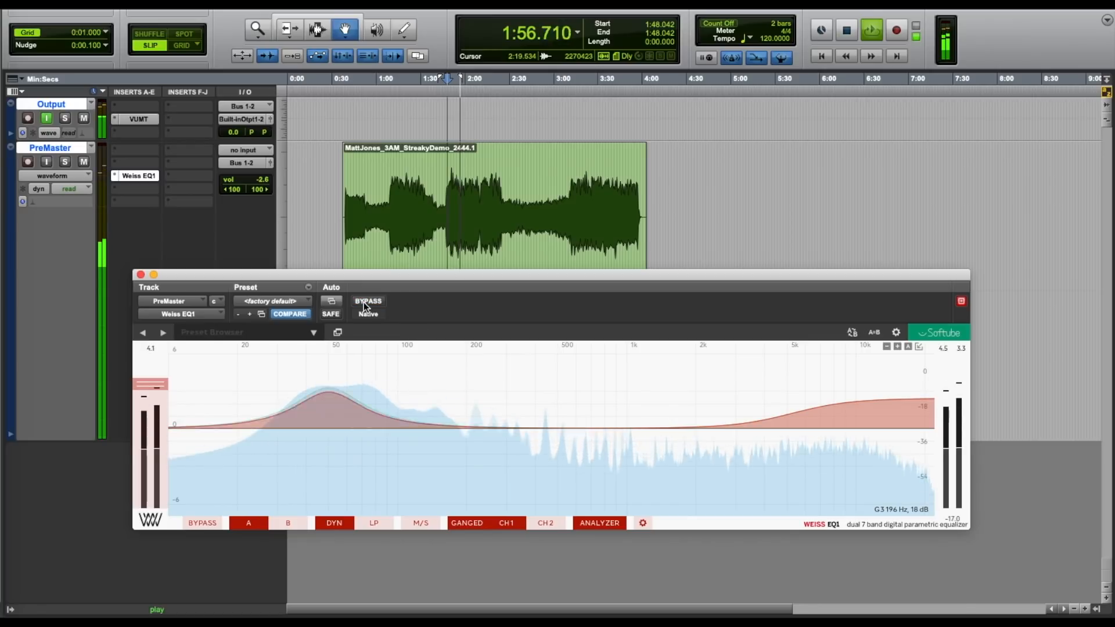
pyautogui.click(364, 302)
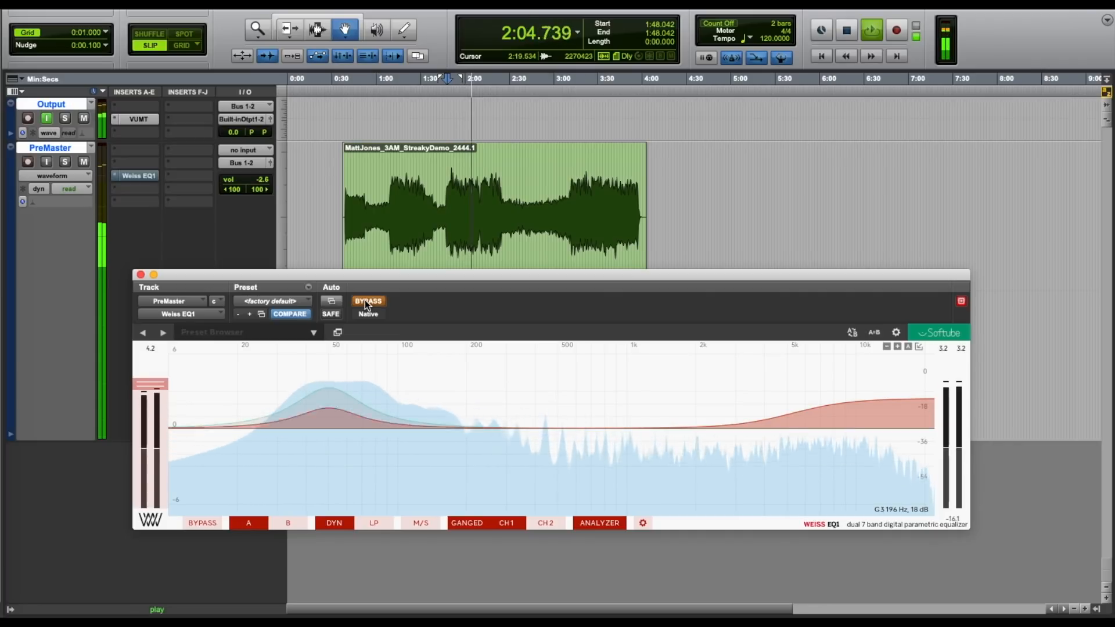
# Boost band 4 by 1.40 dB at about 2 kHz and band 6 by 3.00 dB at 7040 Hz, comparing against bypass.
pyautogui.moveTo(595, 426); pyautogui.dragTo(692, 406)
pyautogui.click(368, 301)
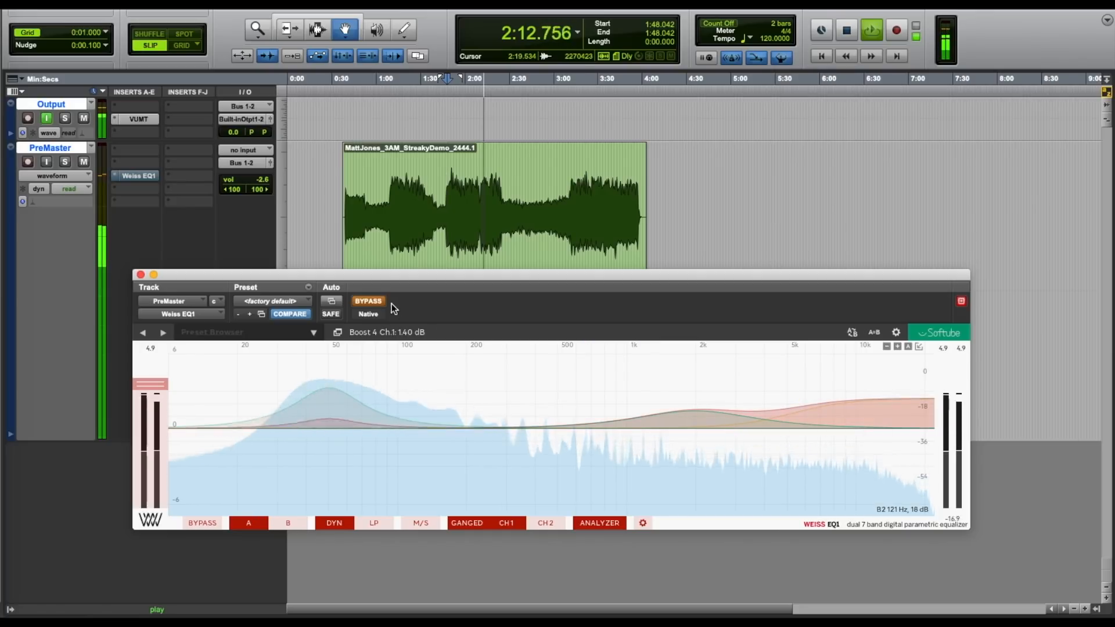
pyautogui.moveTo(797, 398); pyautogui.dragTo(821, 392)
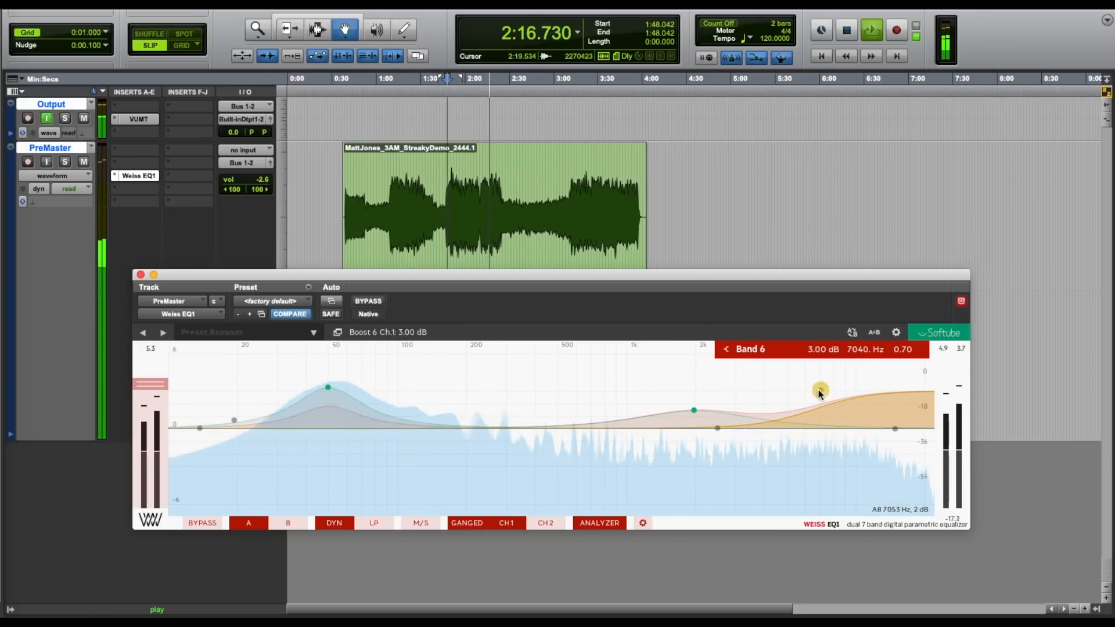
pyautogui.click(368, 301)
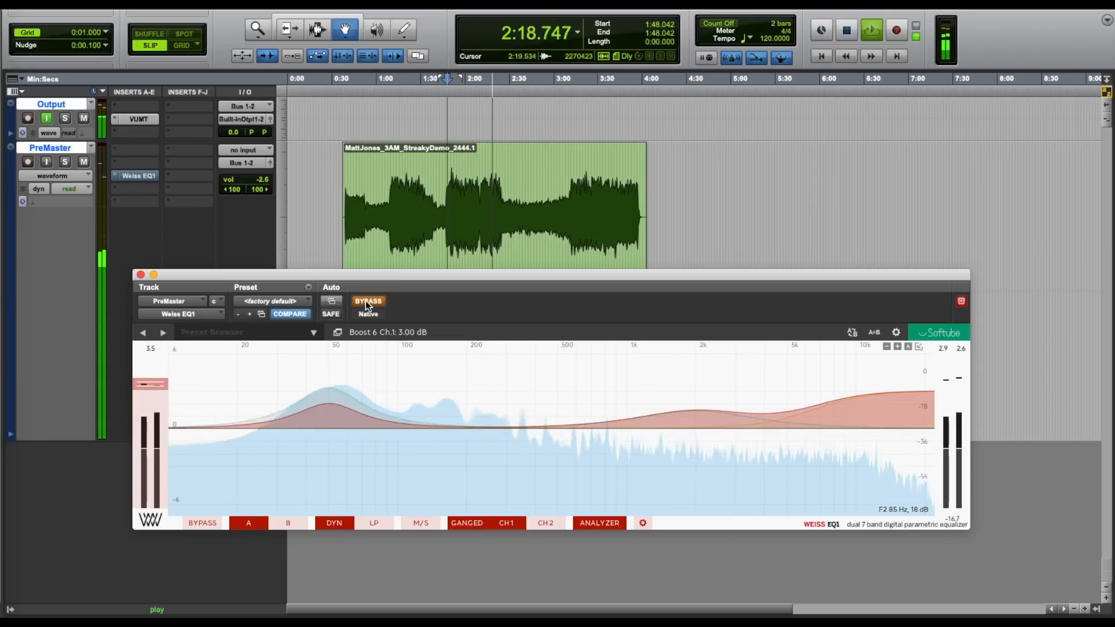
pyautogui.click(368, 302)
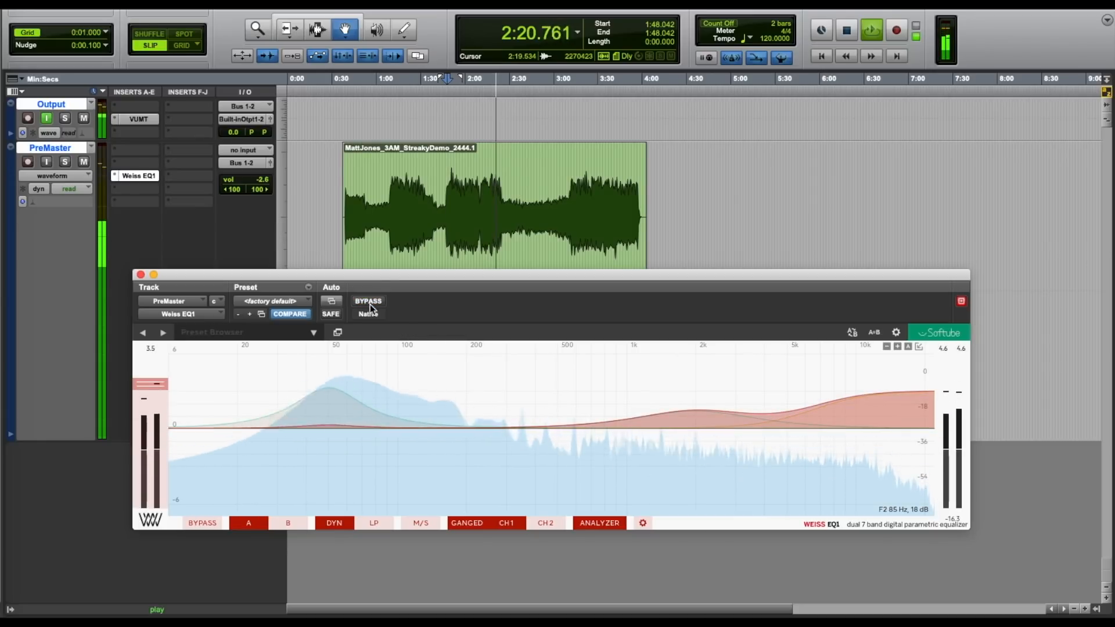
# Widen band 4 to a Q of 0.55 and band 6's high shelf to a Q of 0.50.
pyautogui.scroll(-3, 695, 411)
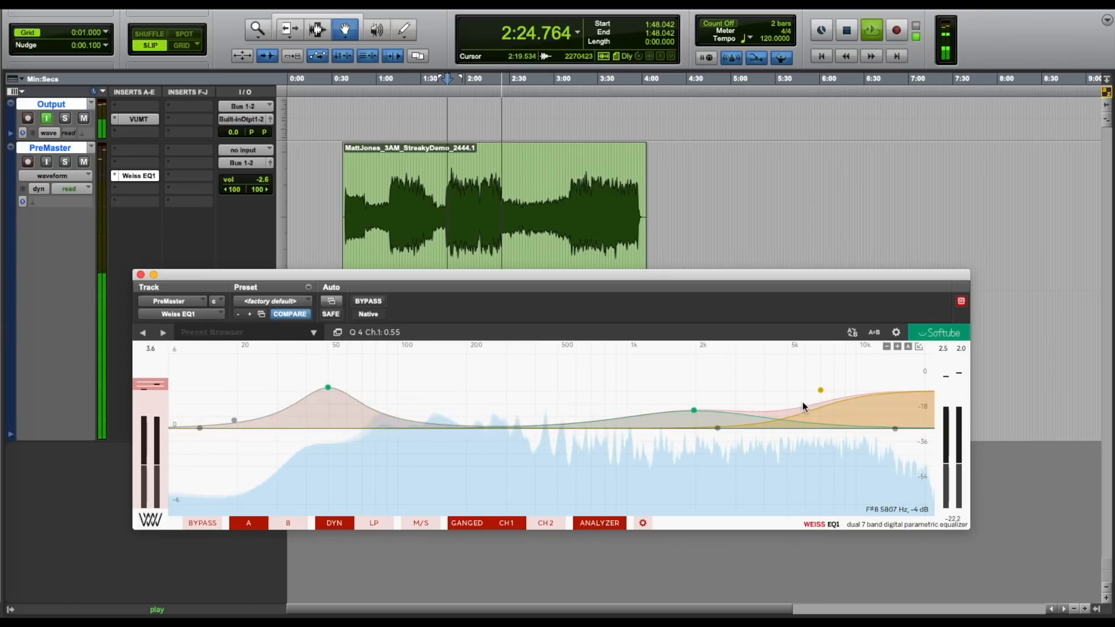
pyautogui.scroll(3, 817, 389)
pyautogui.scroll(-8, 817, 389)
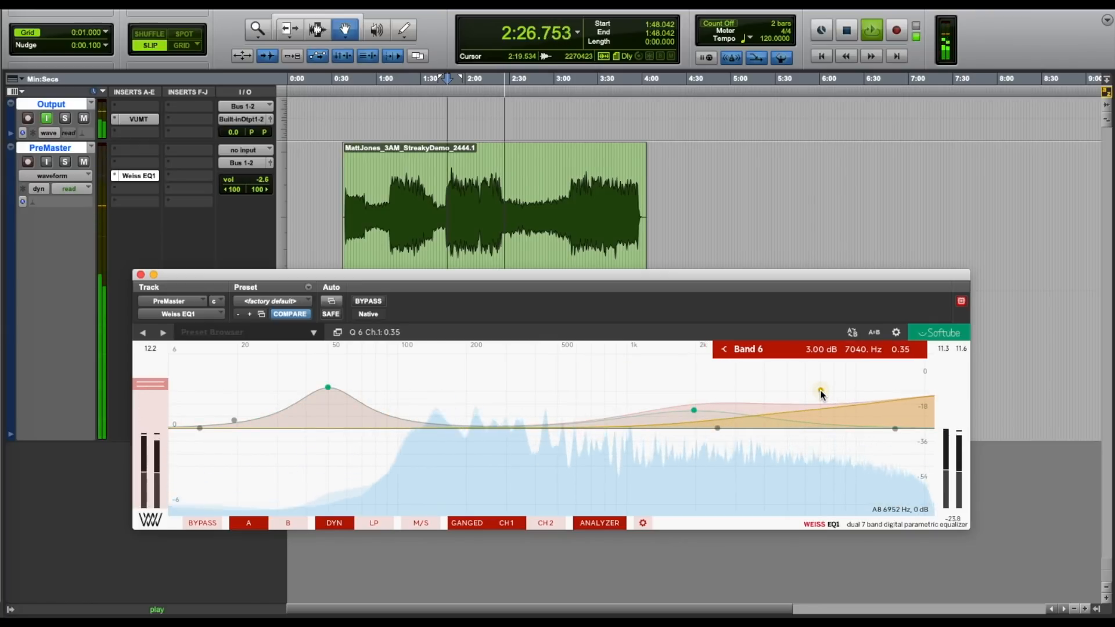
# Replay the track from about 1:50 and toggle the plug-in's bypass to compare the widened bands.
pyautogui.click(453, 130)
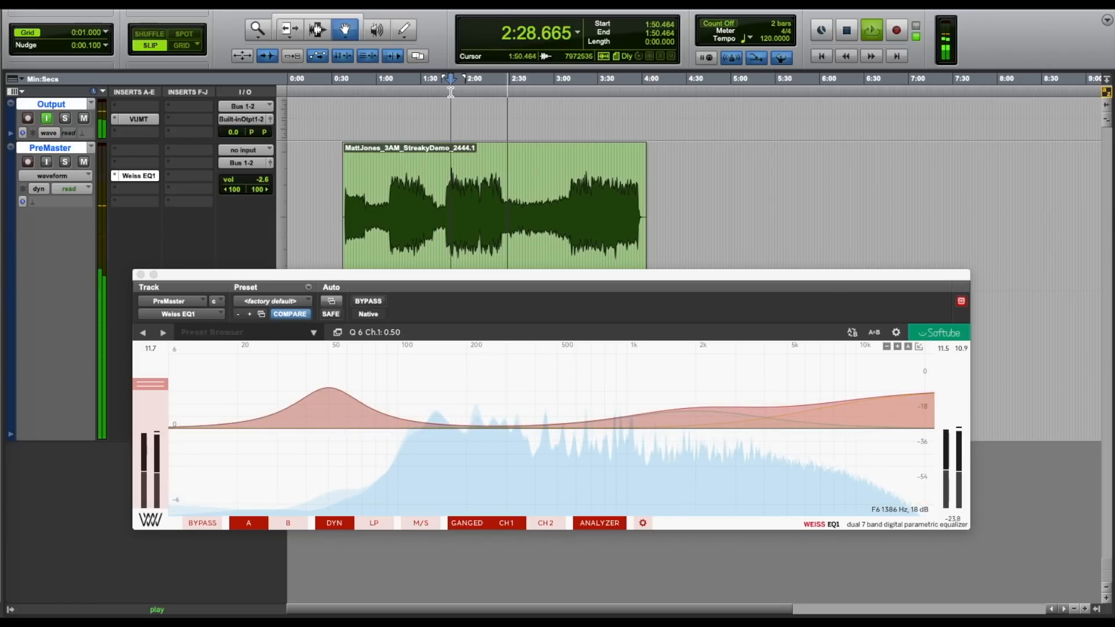
pyautogui.click(362, 301)
pyautogui.click(363, 302)
# Turn on band 1 as a high-pass filter and switch band 2 off.
pyautogui.click(198, 428)
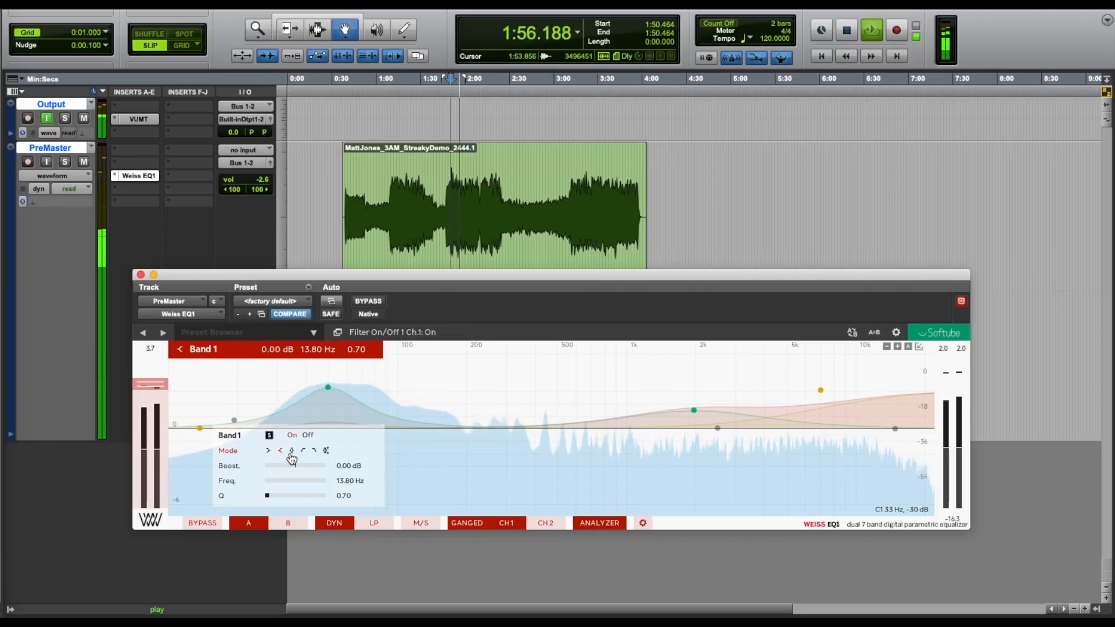
pyautogui.click(302, 452)
pyautogui.moveTo(232, 418); pyautogui.dragTo(232, 430)
pyautogui.click(330, 439)
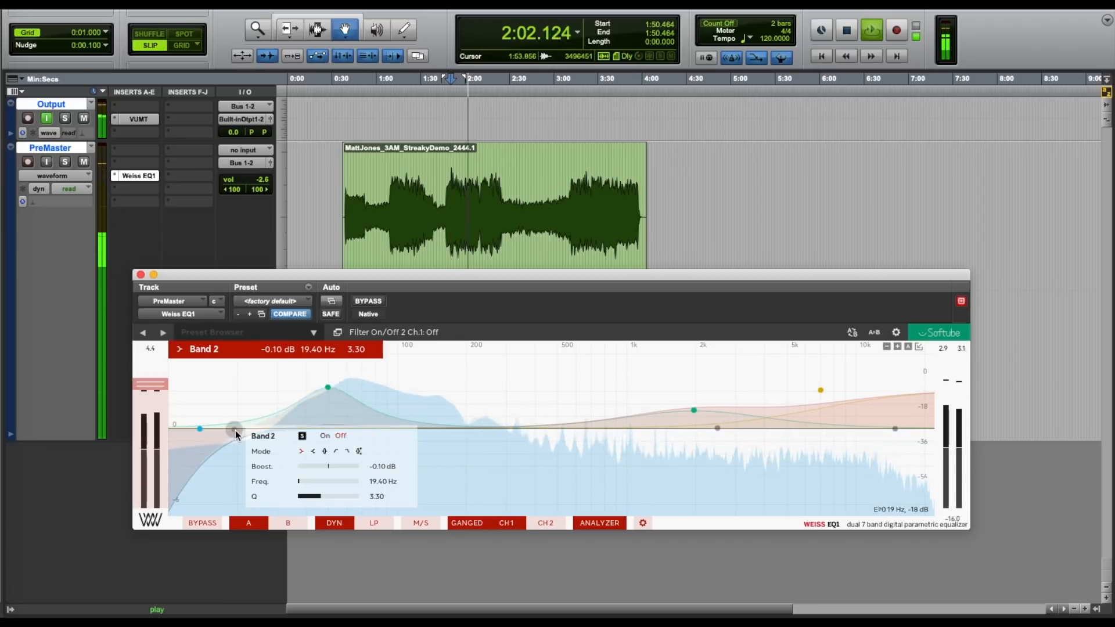
# Raise band 1's high-pass frequency to 17.30 Hz and compare against the bypassed plug-in.
pyautogui.click(197, 428)
pyautogui.moveTo(187, 426); pyautogui.dragTo(201, 432)
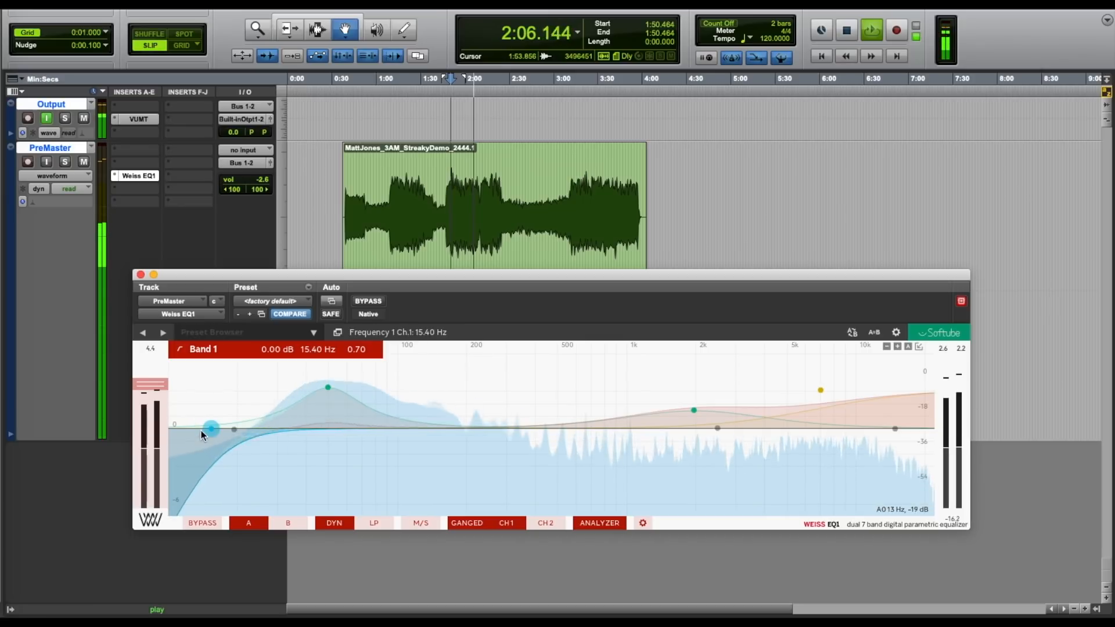
pyautogui.moveTo(206, 430)
pyautogui.mouseDown()
pyautogui.moveTo(190, 426)
pyautogui.moveTo(223, 428)
pyautogui.mouseUp()
pyautogui.click(368, 301)
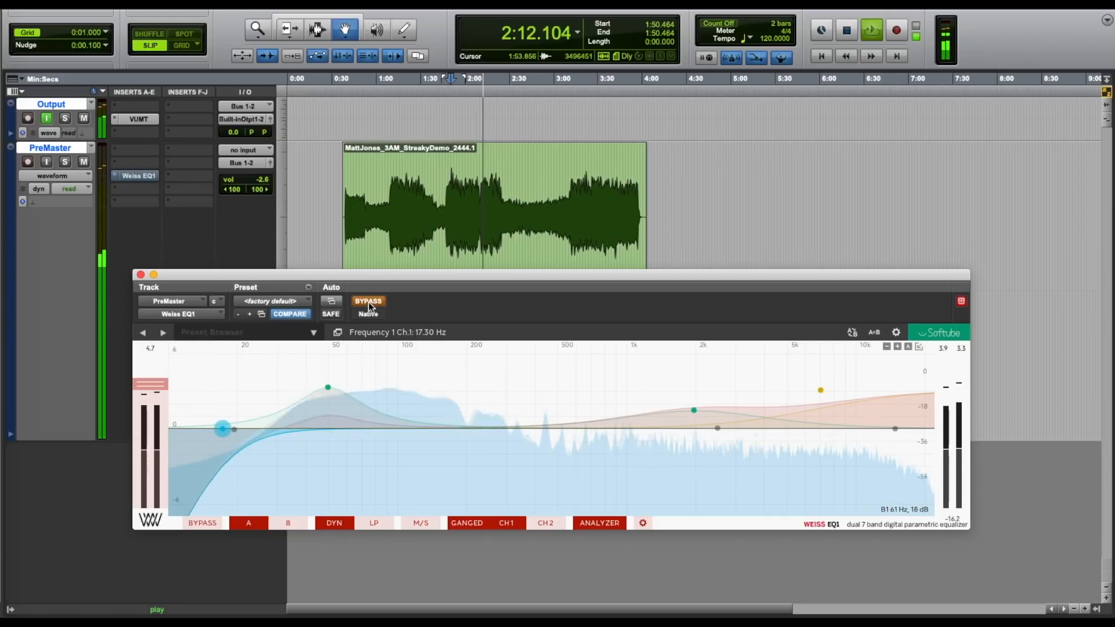
pyautogui.click(368, 301)
# Raise band 6's shelf to 4.00 dB at about 10 kHz and band 4 to 1.50 dB, comparing against bypass.
pyautogui.moveTo(820, 389); pyautogui.dragTo(854, 380)
pyautogui.click(368, 302)
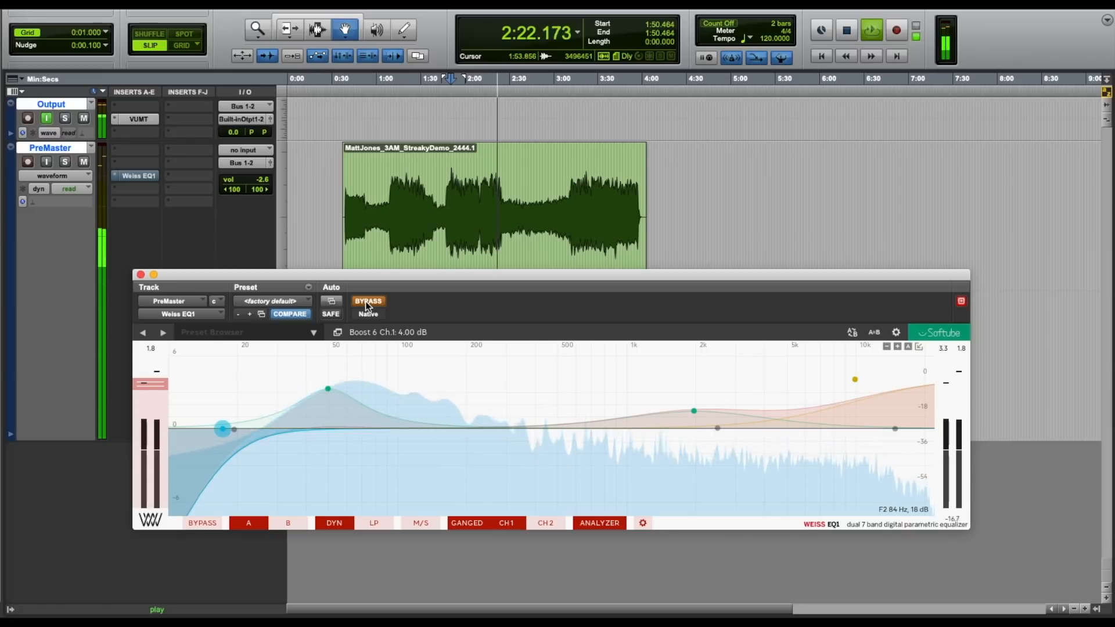
pyautogui.click(365, 302)
pyautogui.moveTo(686, 411); pyautogui.dragTo(692, 409)
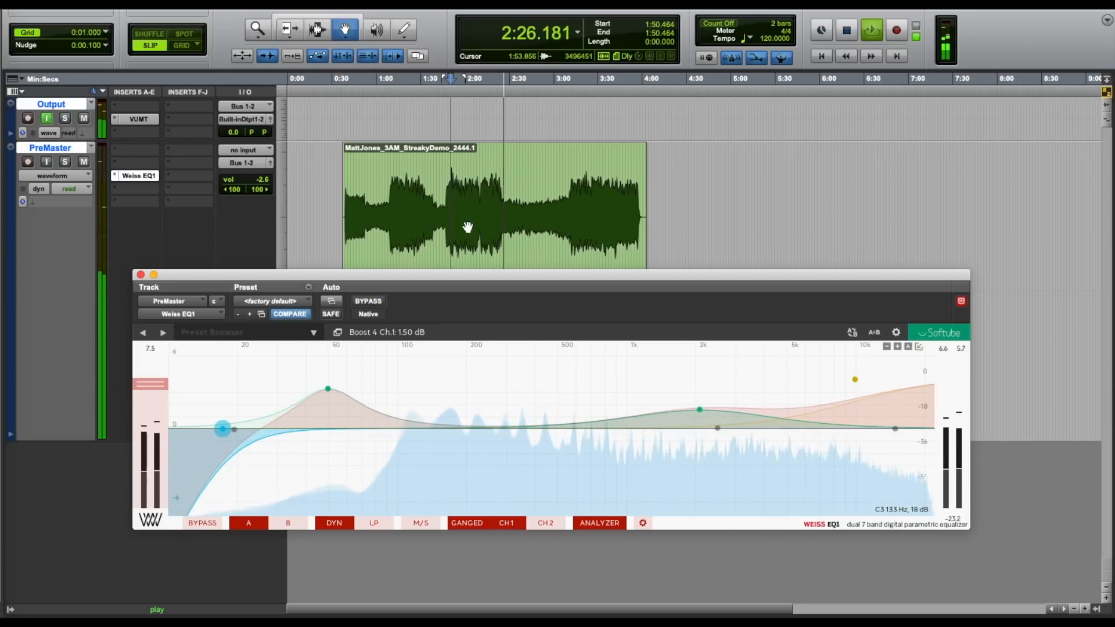
# Play the track from about 3:14, toggling the plug-in's bypass and the spectrum analyzer off and on.
pyautogui.click(574, 96)
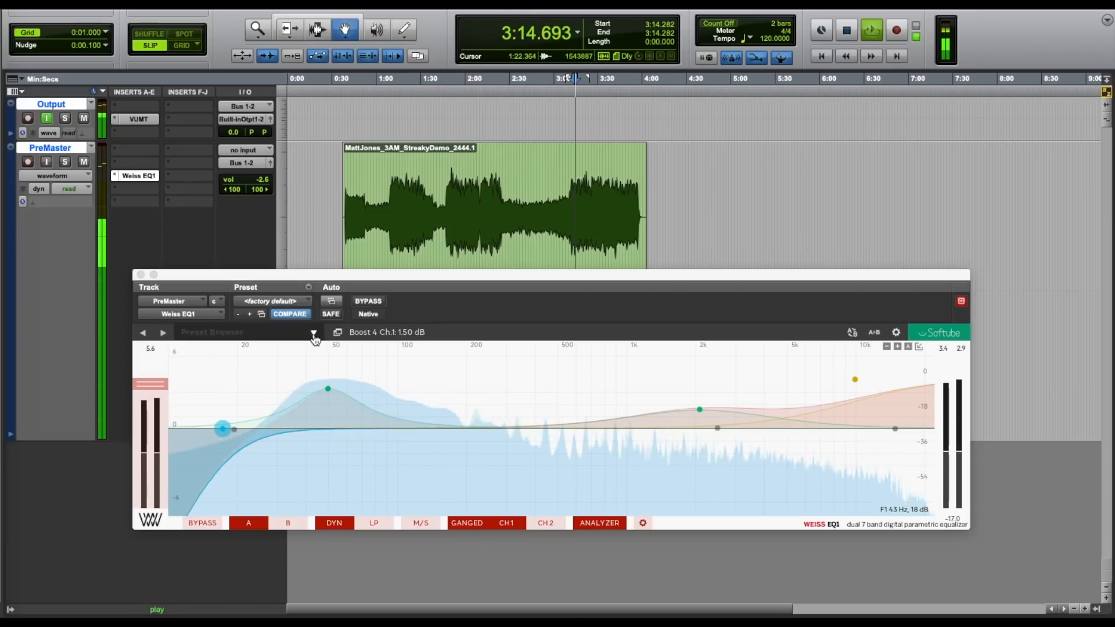
pyautogui.click(369, 301)
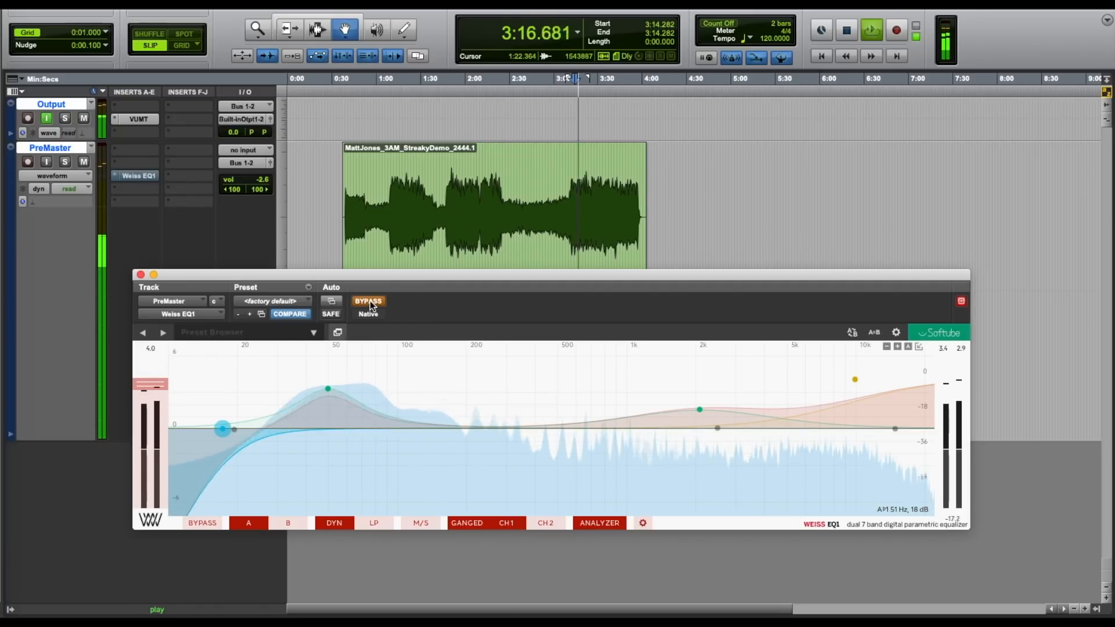
pyautogui.click(370, 300)
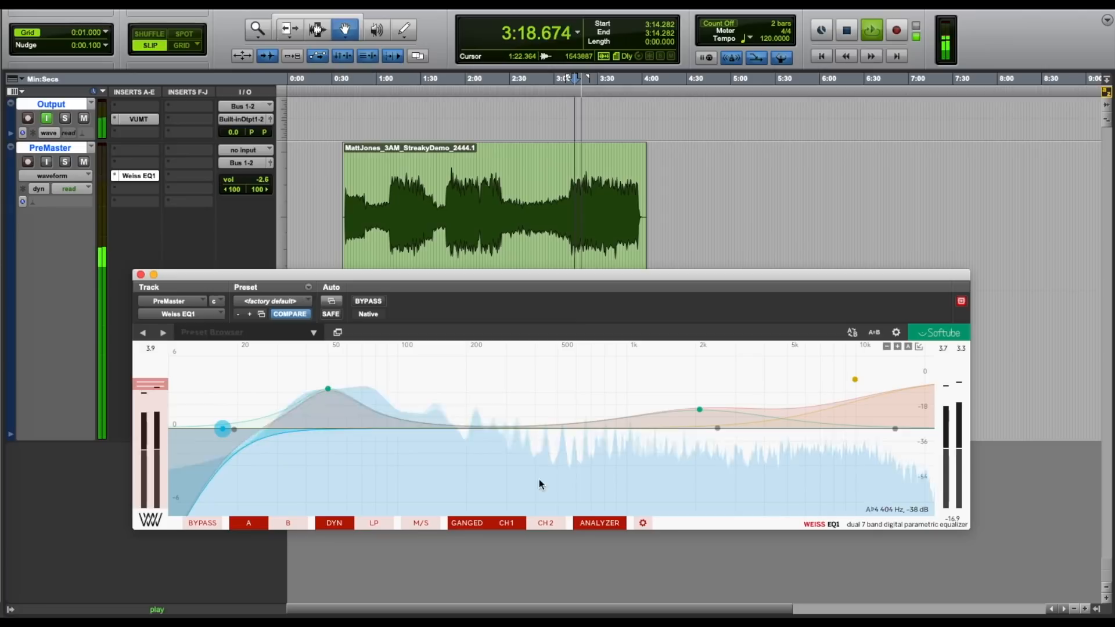
pyautogui.click(592, 525)
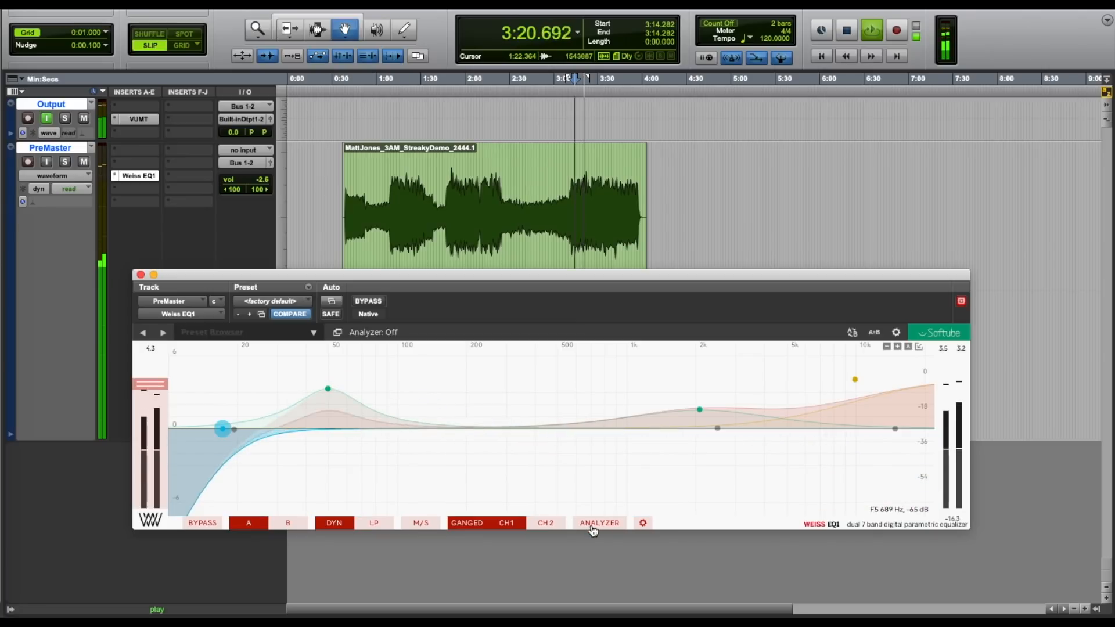
pyautogui.click(593, 526)
# Move band 3 to 65.40 Hz at 3.00 dB and change it from dynamic peak to a low shelf.
pyautogui.moveTo(328, 388); pyautogui.dragTo(353, 390)
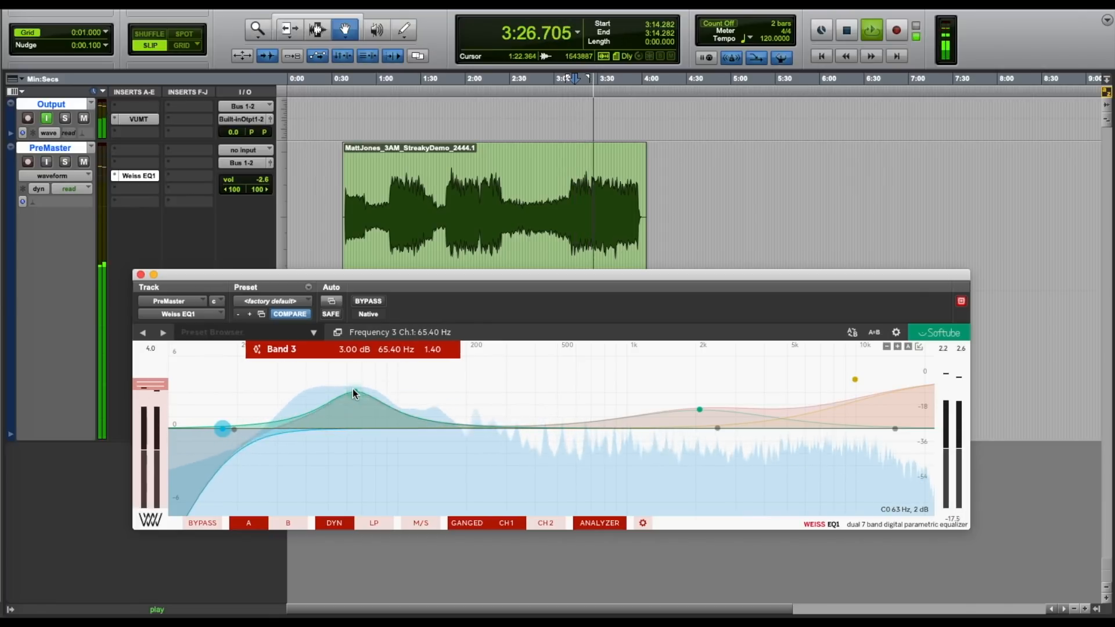
pyautogui.rightClick(353, 390)
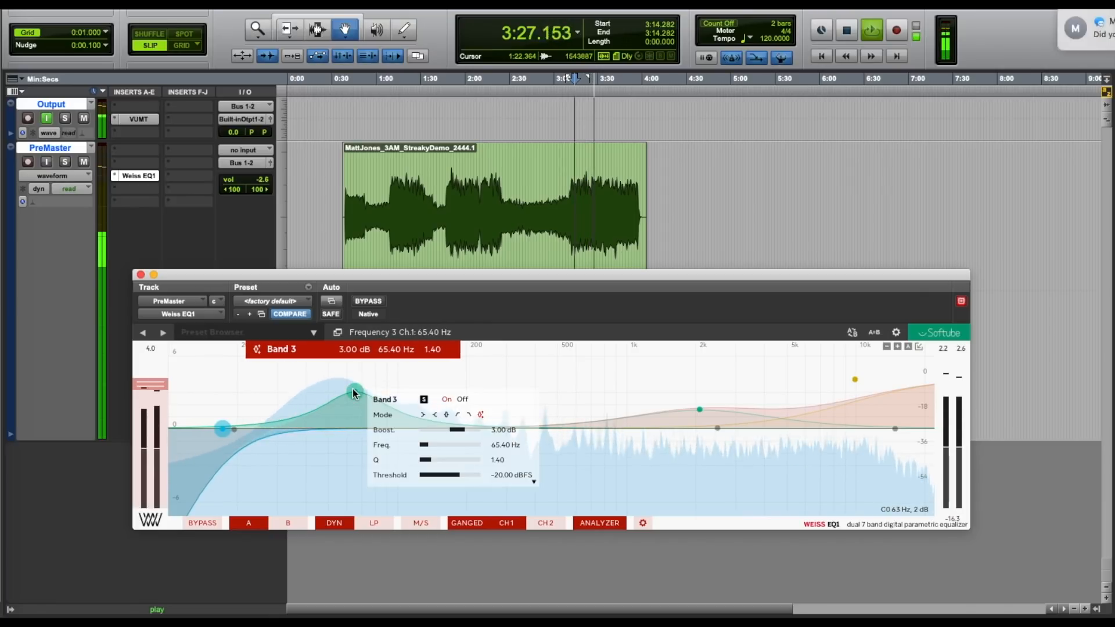
pyautogui.click(423, 415)
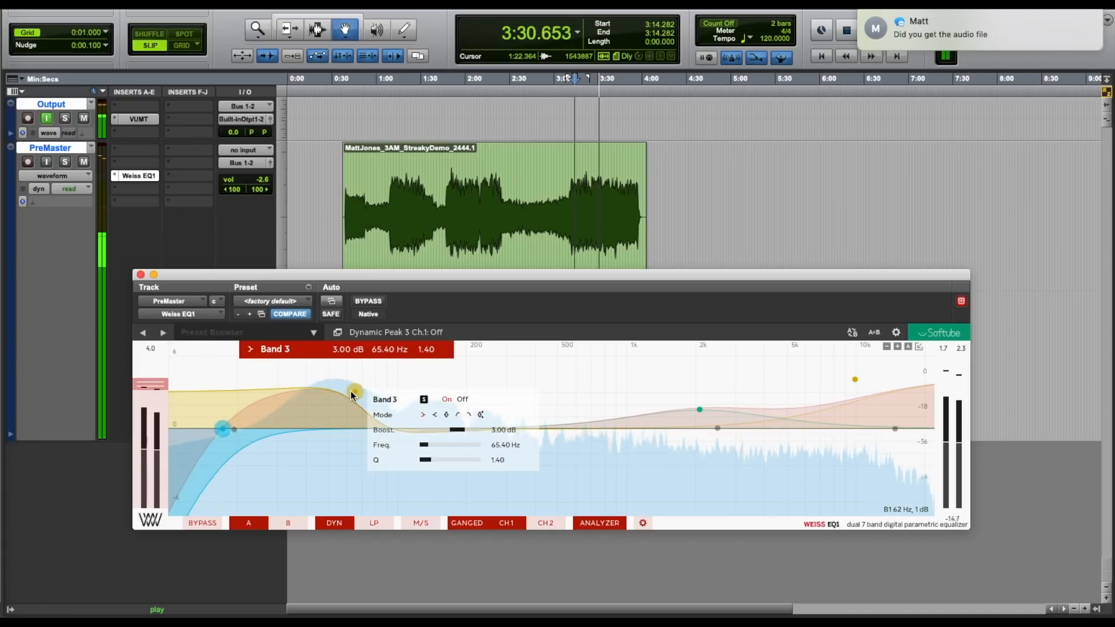
# Set band 3's low shelf to 2.10 dB at 110 Hz and widen it to a Q of 0.65.
pyautogui.moveTo(351, 395); pyautogui.dragTo(351, 408)
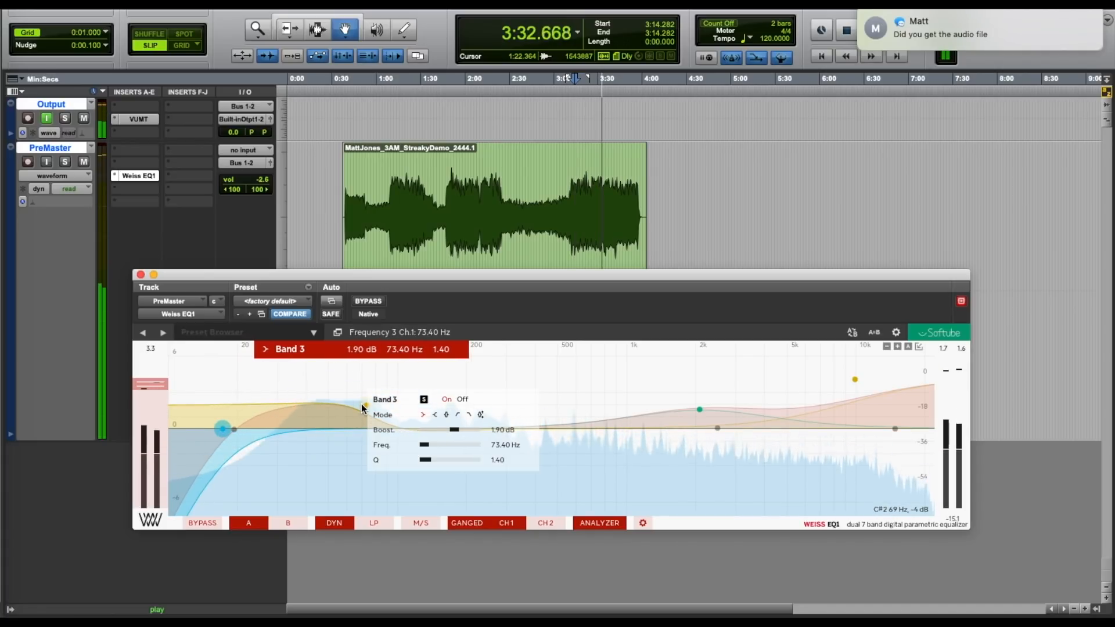
pyautogui.moveTo(361, 403); pyautogui.dragTo(405, 404)
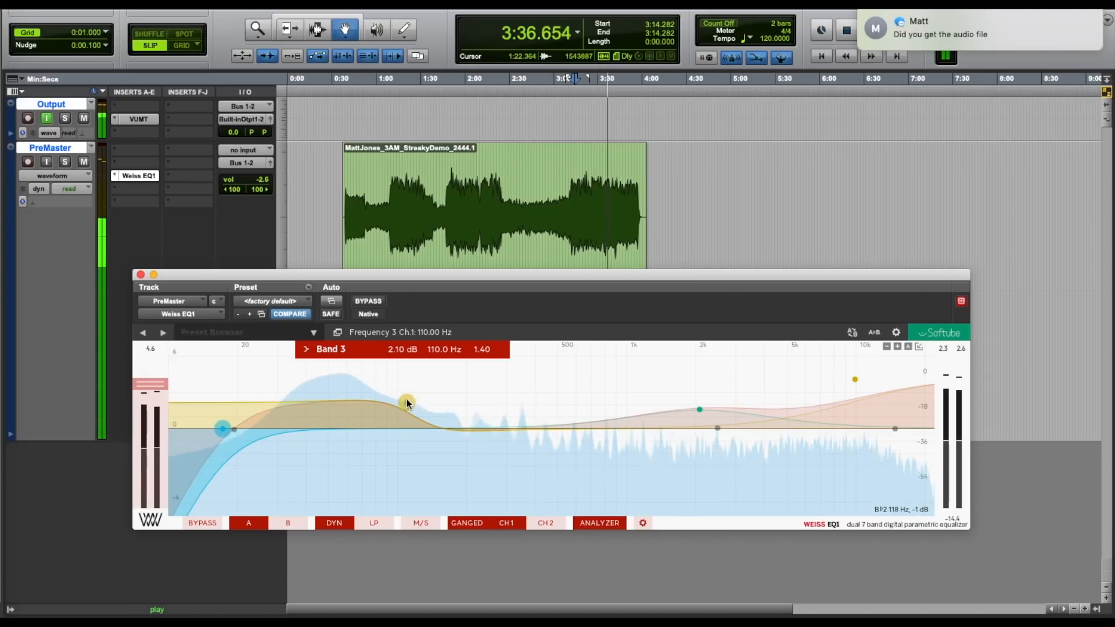
pyautogui.scroll(-1, 406, 405)
pyautogui.scroll(-14, 405, 408)
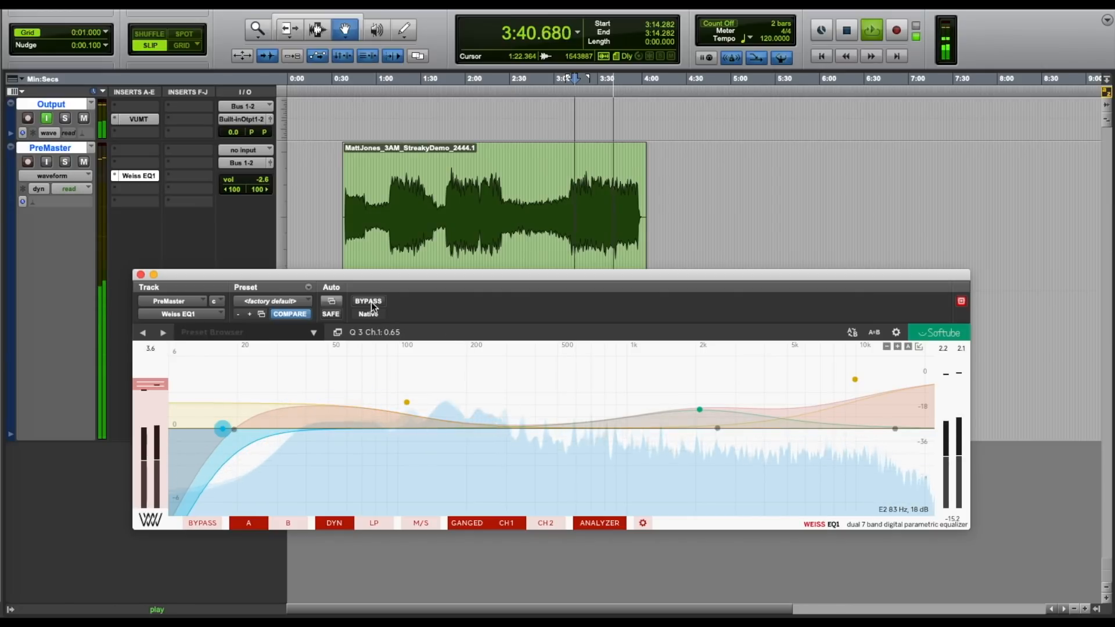
# Replay the track from about 2:14, compare the low-shelf version against bypass, and stop playback.
pyautogui.click(487, 87)
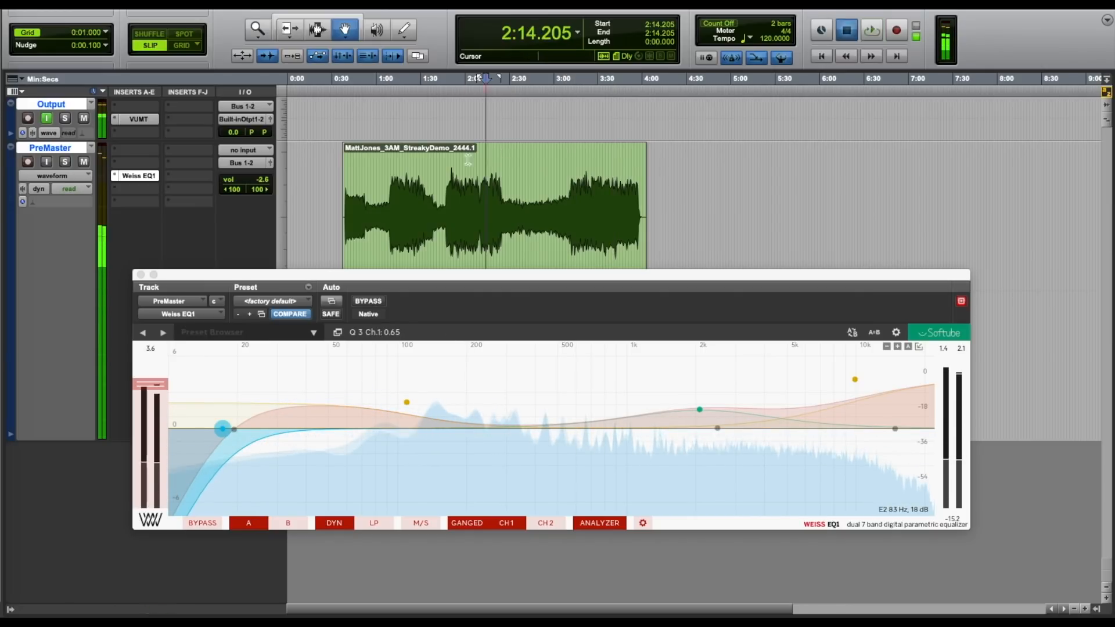
pyautogui.click(367, 302)
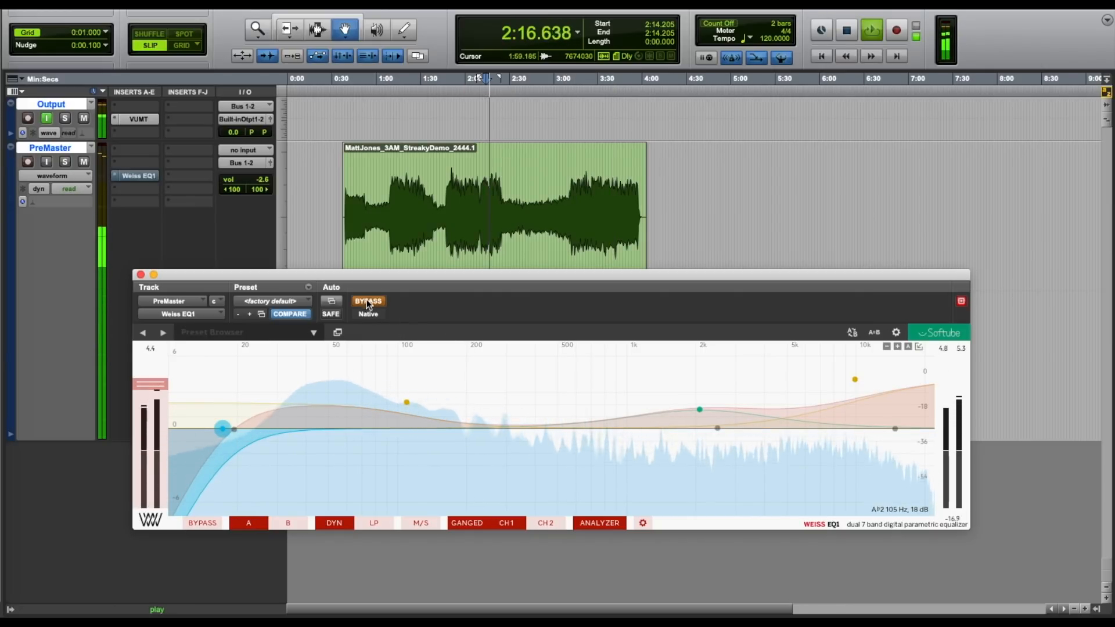
pyautogui.click(366, 299)
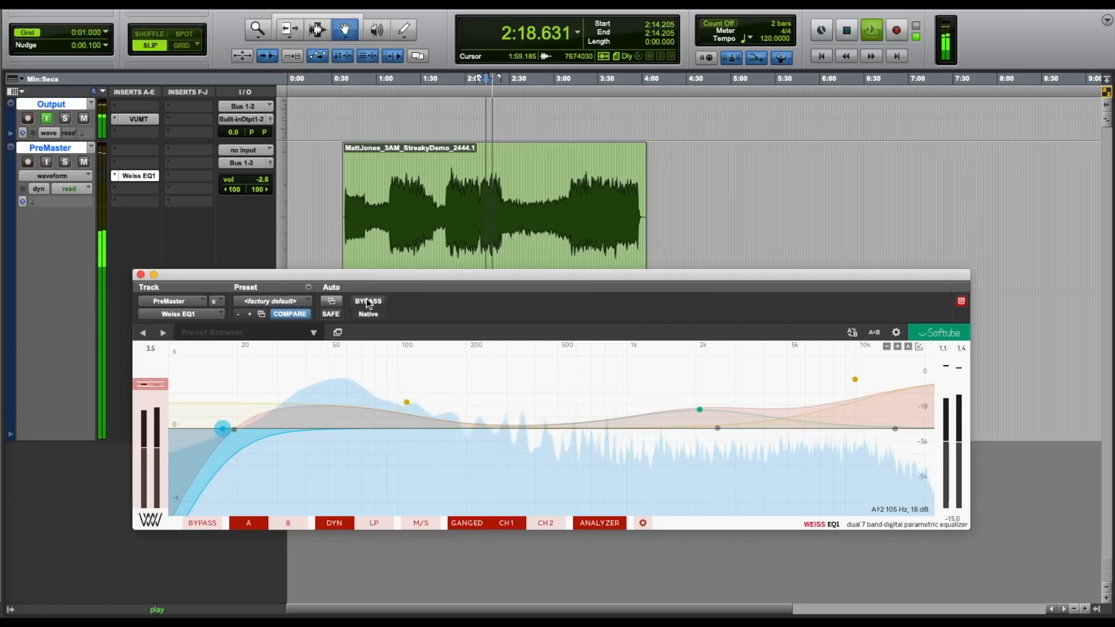
pyautogui.click(367, 298)
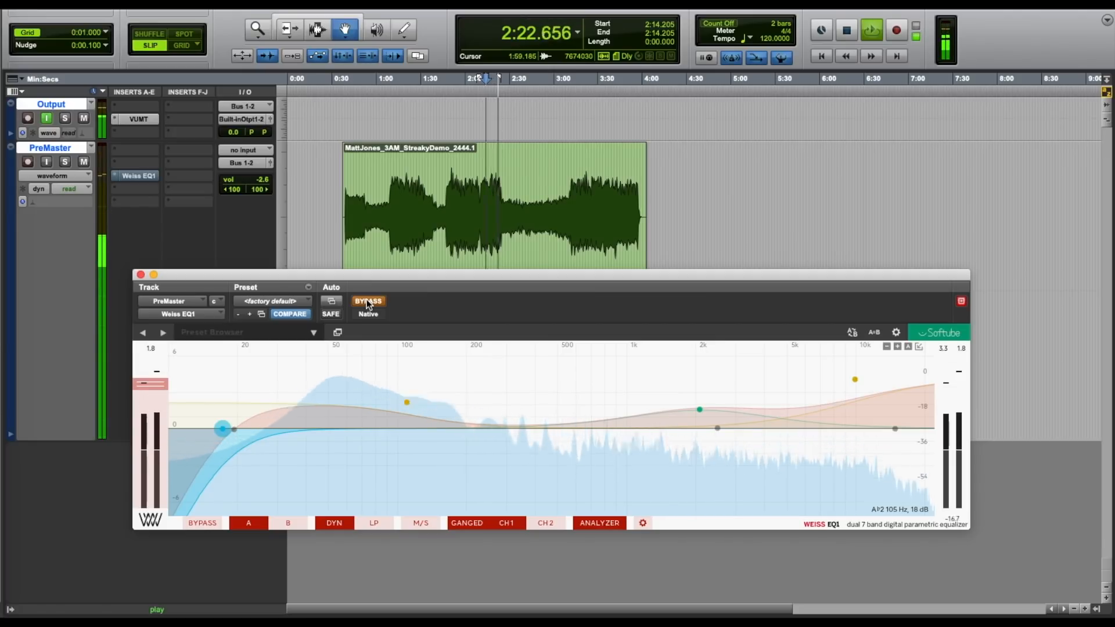
pyautogui.click(367, 299)
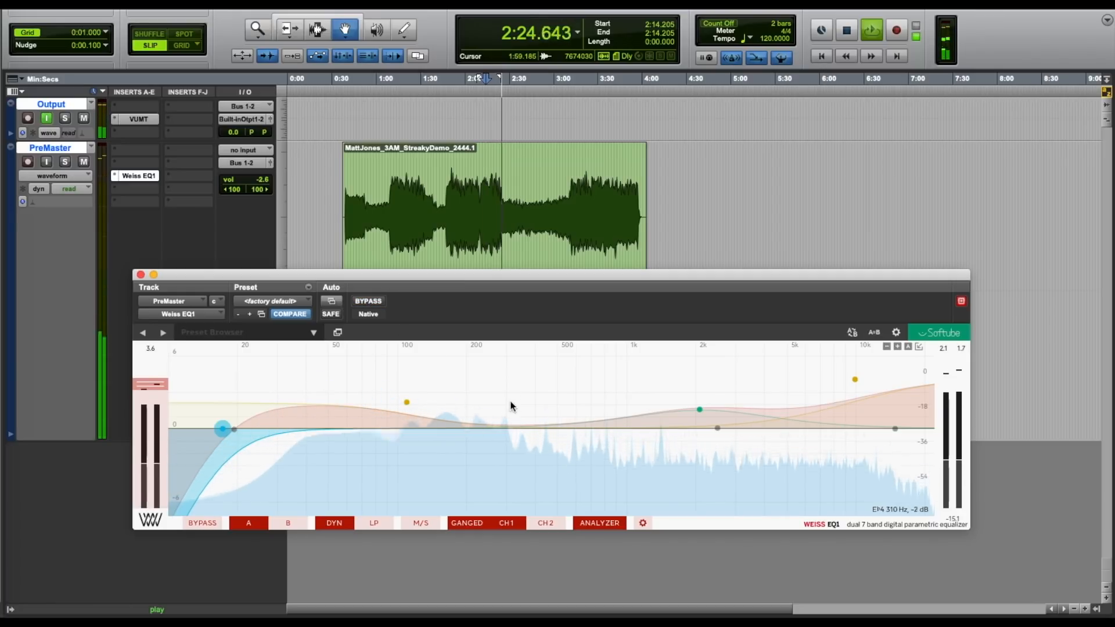
pyautogui.press('space')
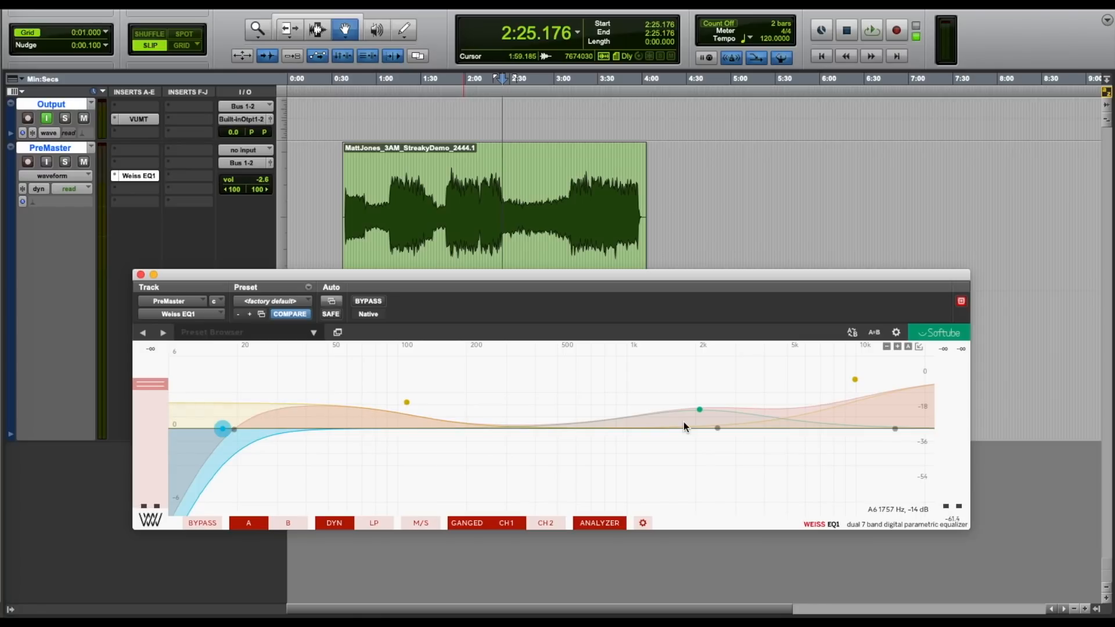
# View the hardware-style panel, return to the large screen, and lower band 1's high-pass frequency to 15.40 Hz.
pyautogui.click(918, 347)
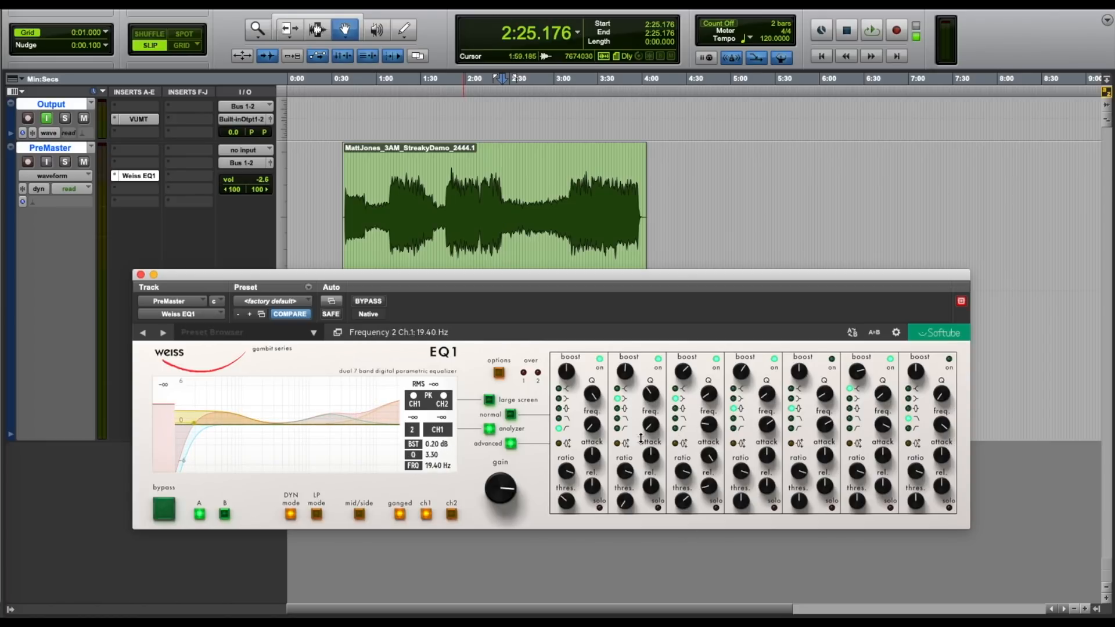
pyautogui.click(490, 400)
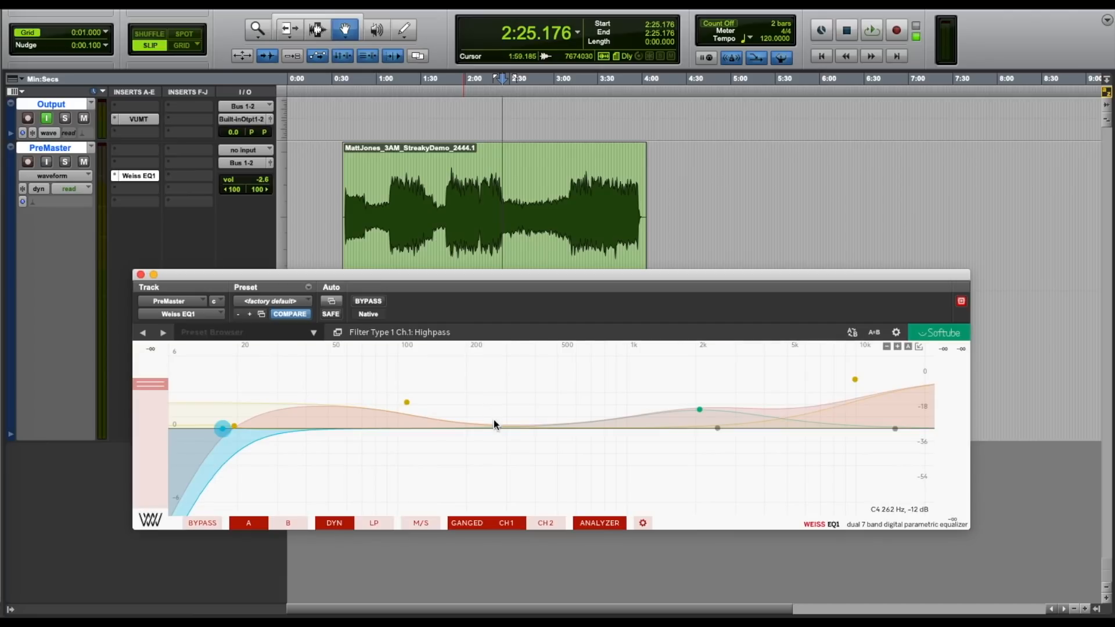
pyautogui.moveTo(217, 430); pyautogui.dragTo(211, 428)
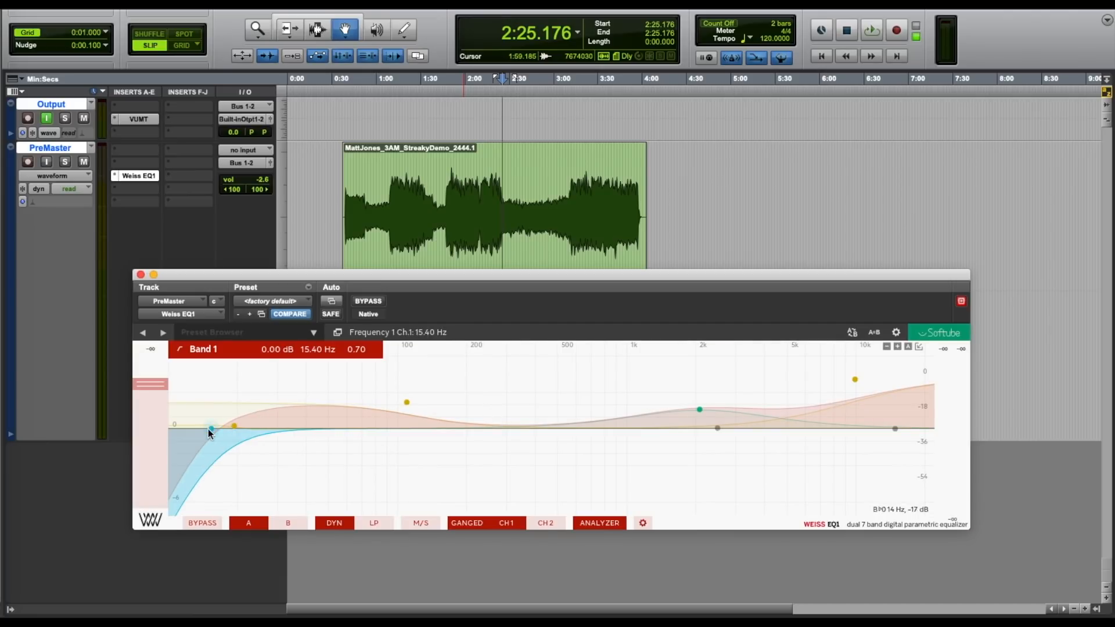